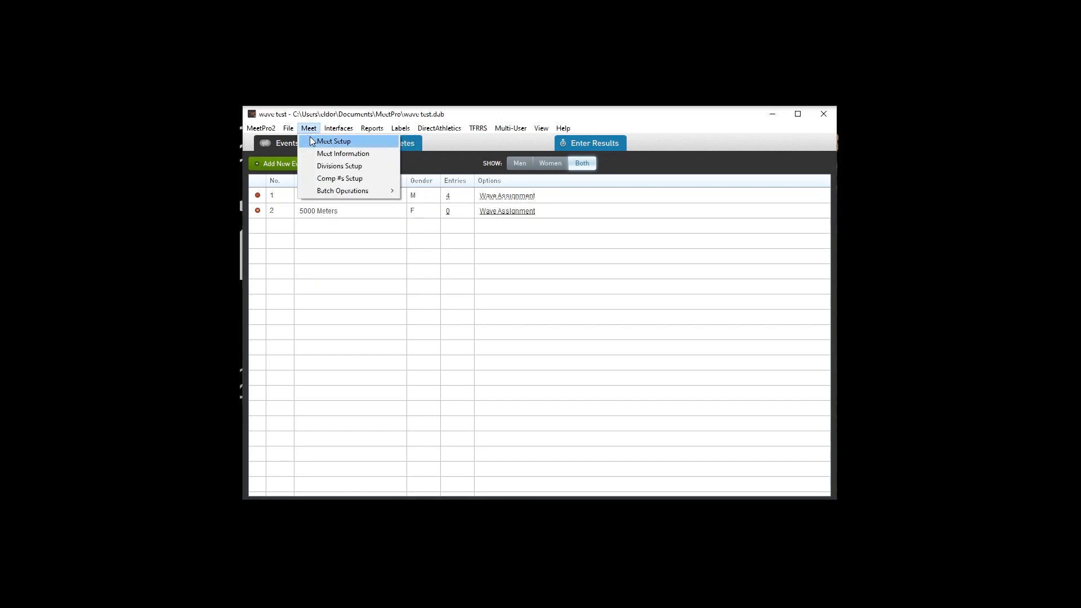
Review the meet's setup settings and leave them without saving
click(311, 140)
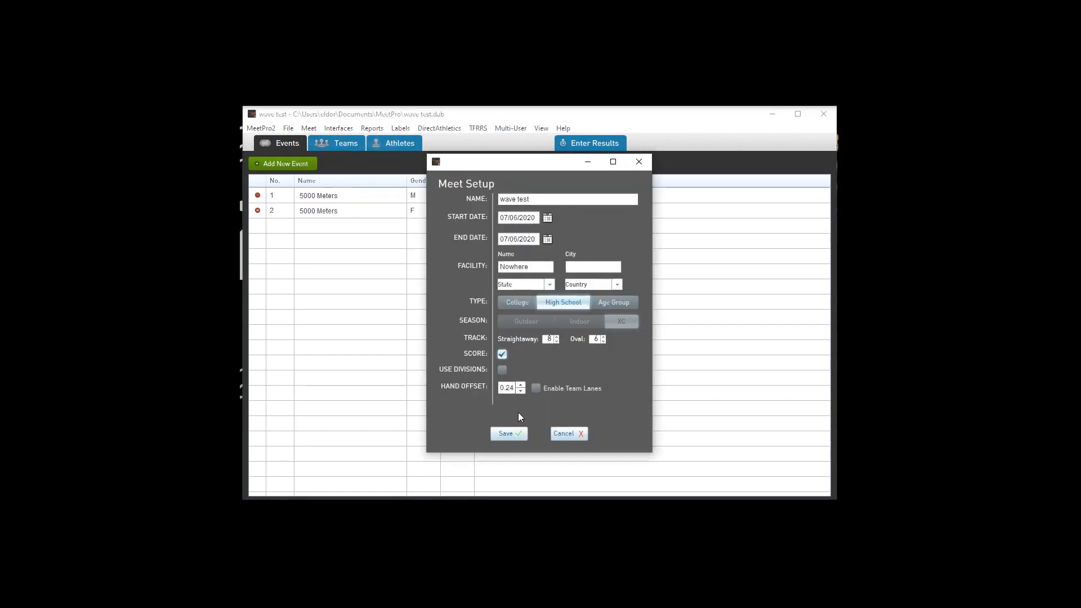
click(562, 435)
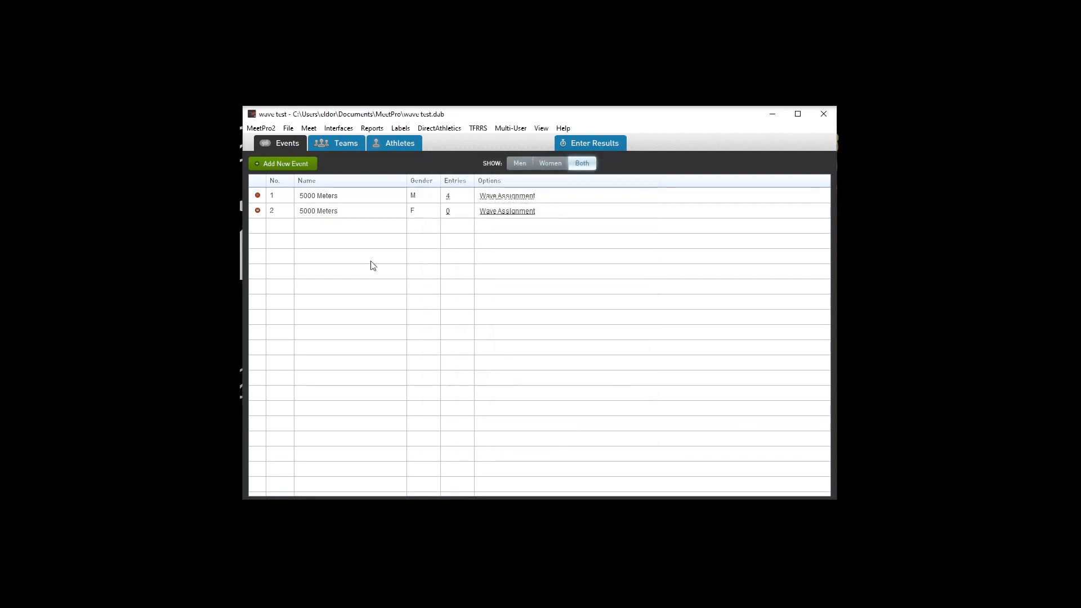
Try enabling wave starts for a new event and open its waves setup, discarding the event
click(295, 163)
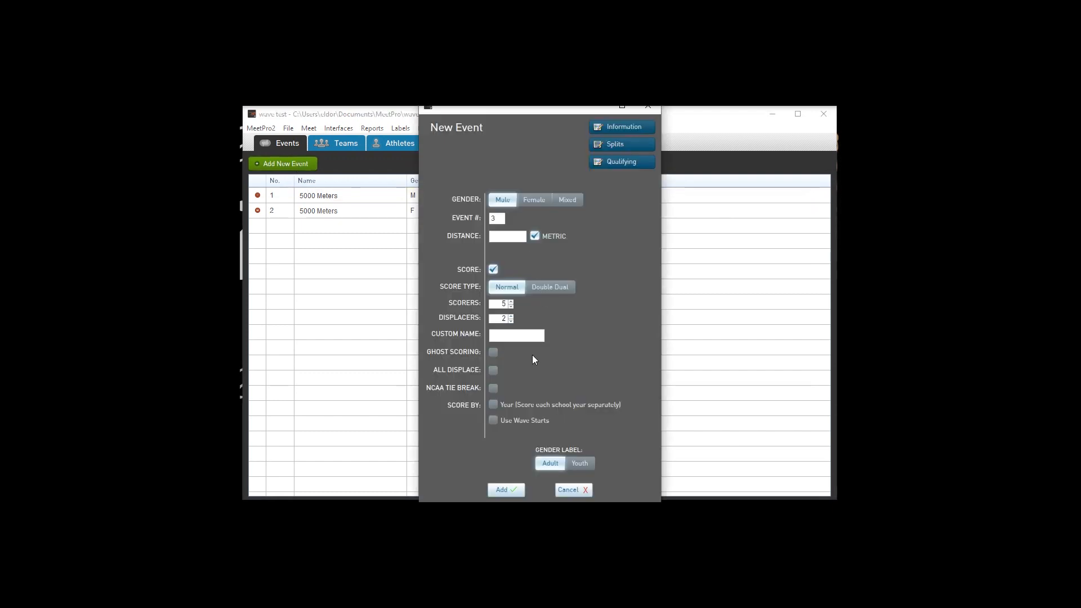
click(515, 423)
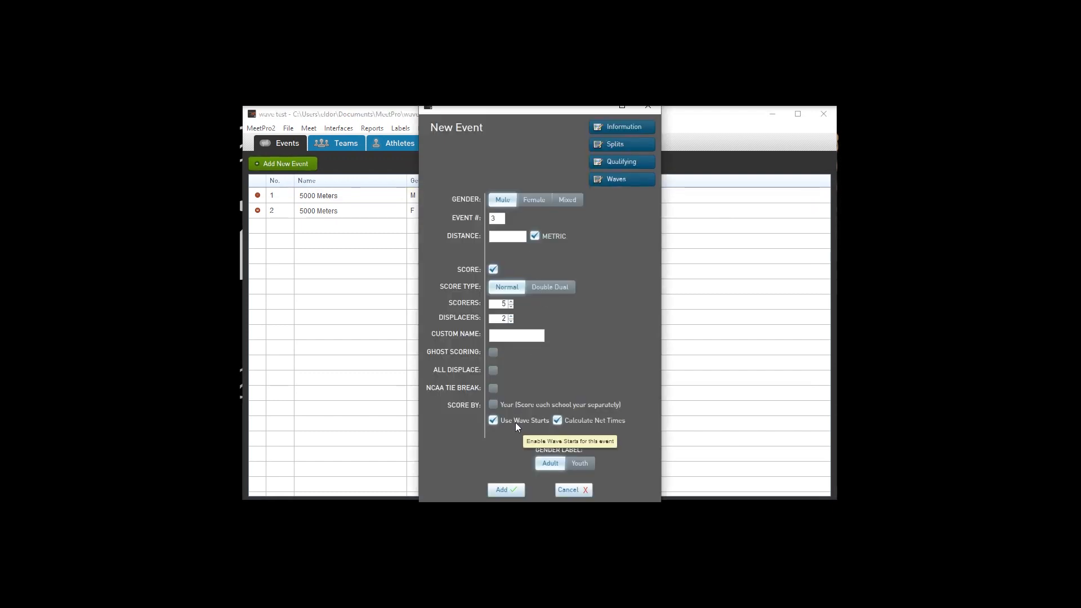
click(620, 180)
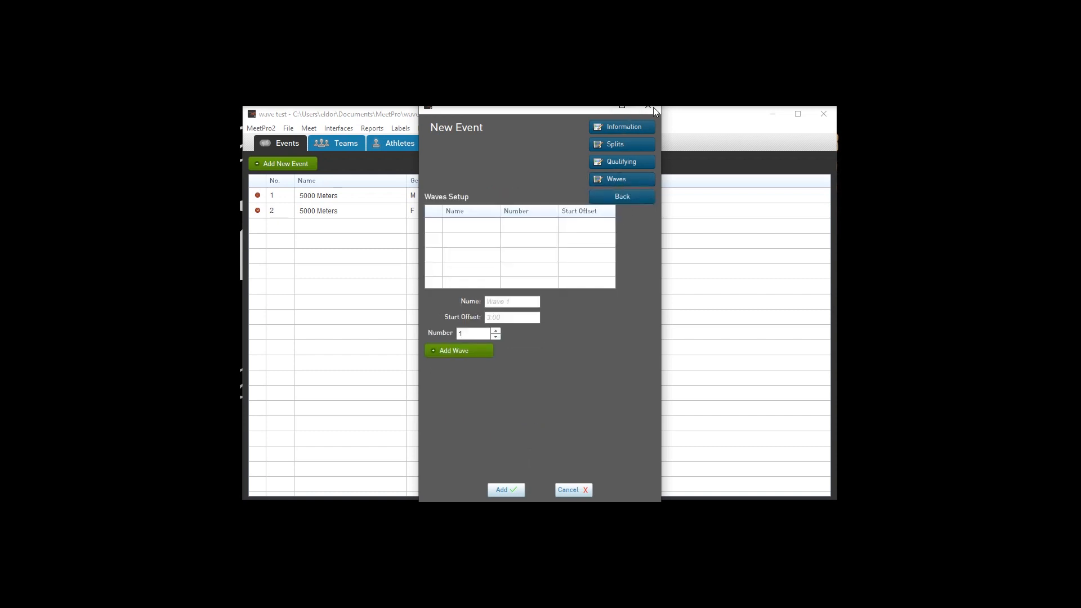
click(579, 491)
Examine the male 5000 Meters event's waves setup and its Calculate Net Times option, leaving the event without saving
double_click(346, 202)
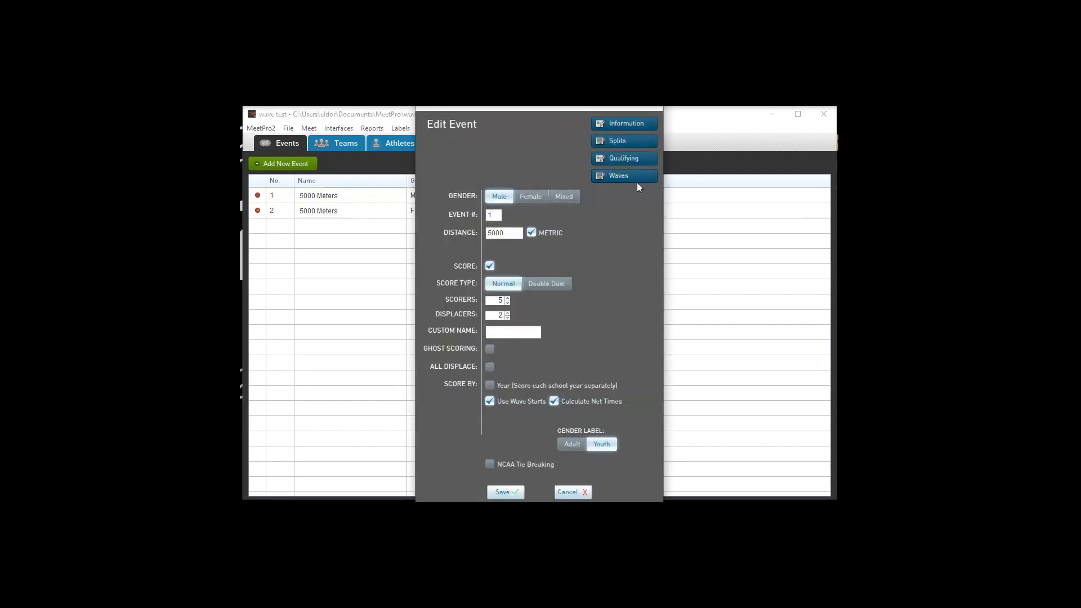
click(634, 176)
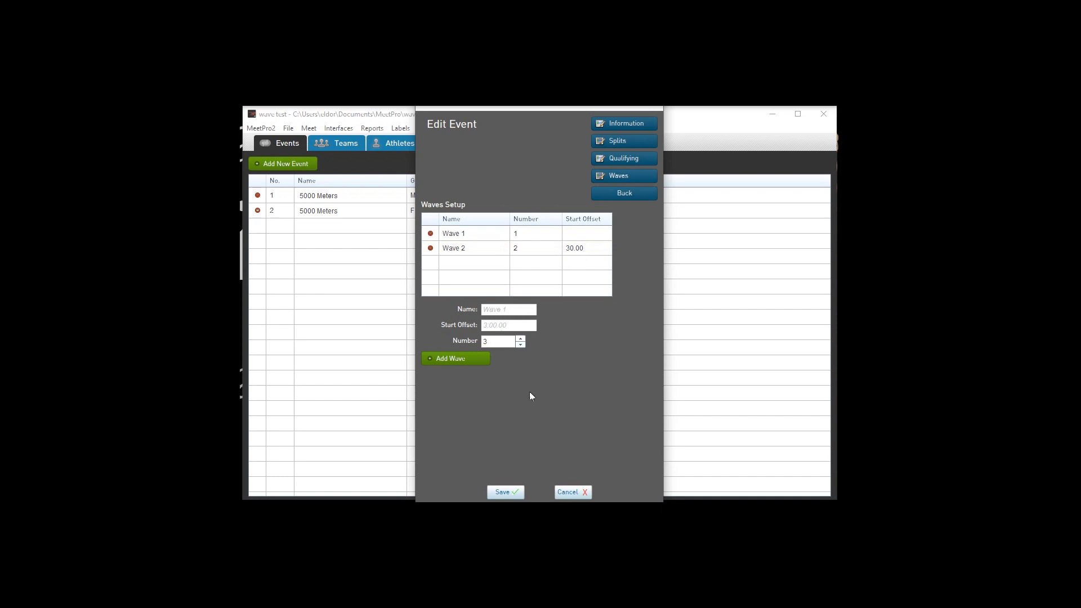
click(568, 492)
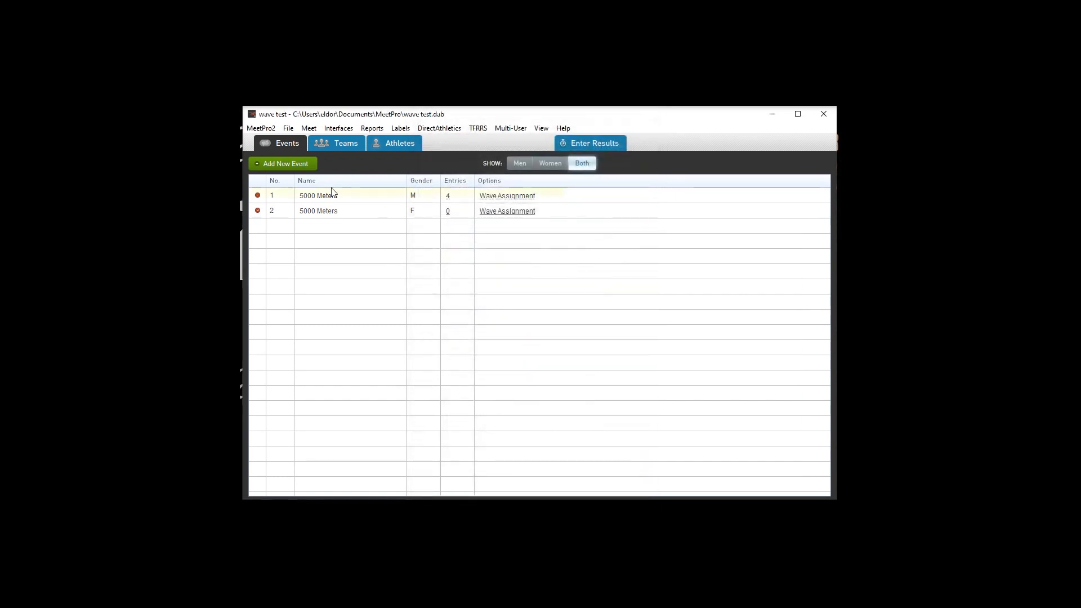
double_click(304, 197)
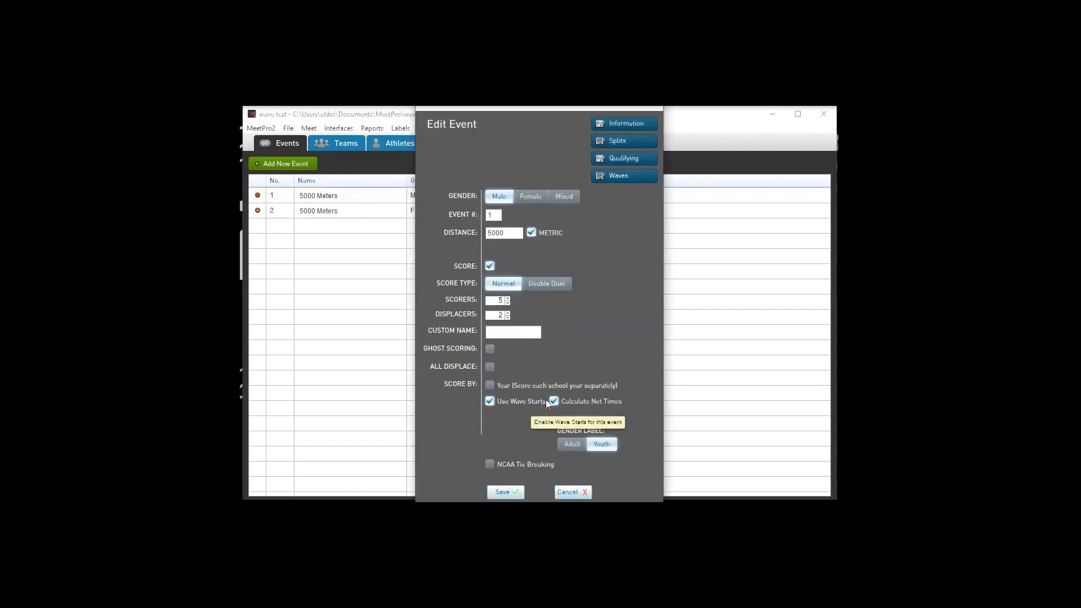
mouse_move(570, 402)
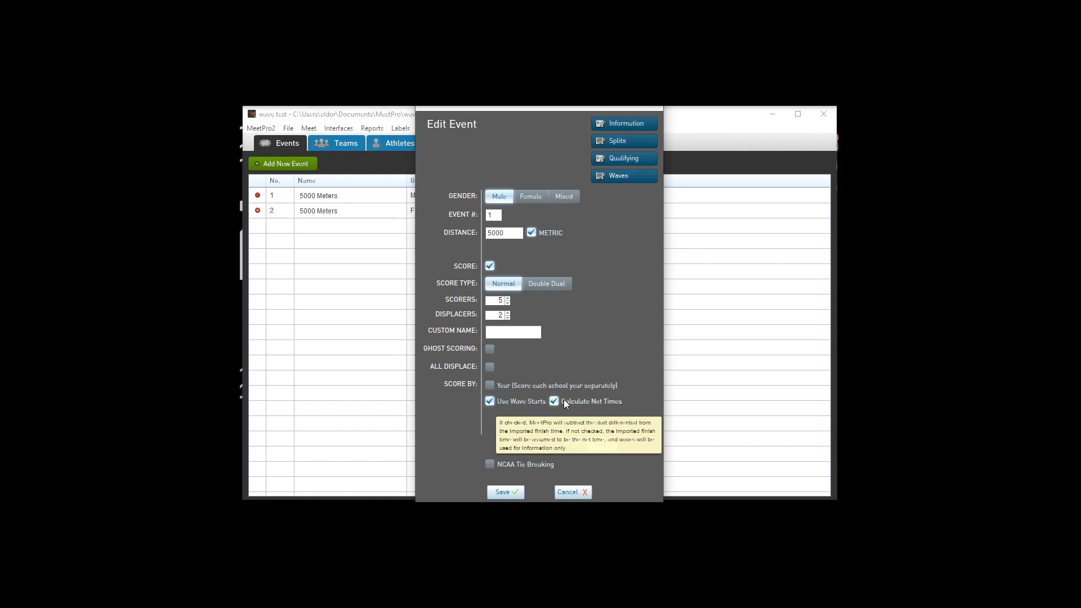
click(585, 488)
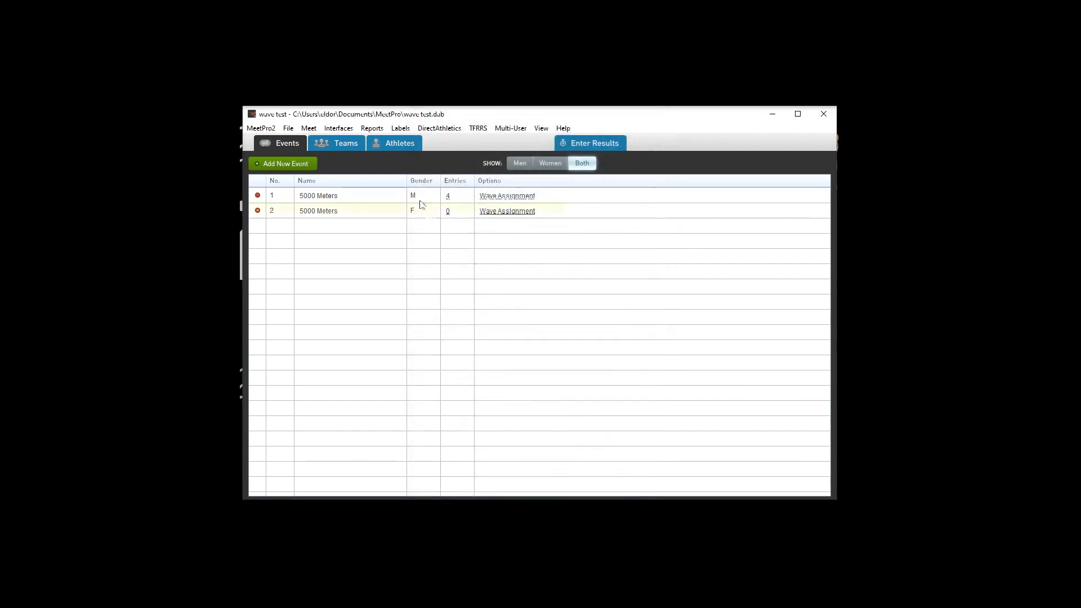
Look over the team list and the 5000 Meters wave entry of the athlete with competitor number 1
click(338, 143)
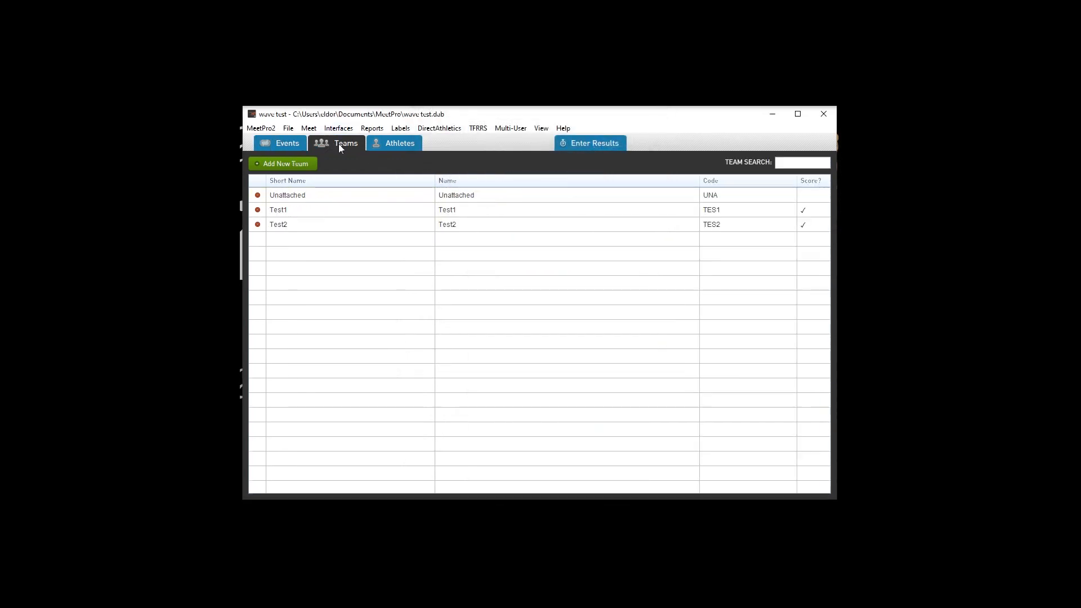
click(399, 145)
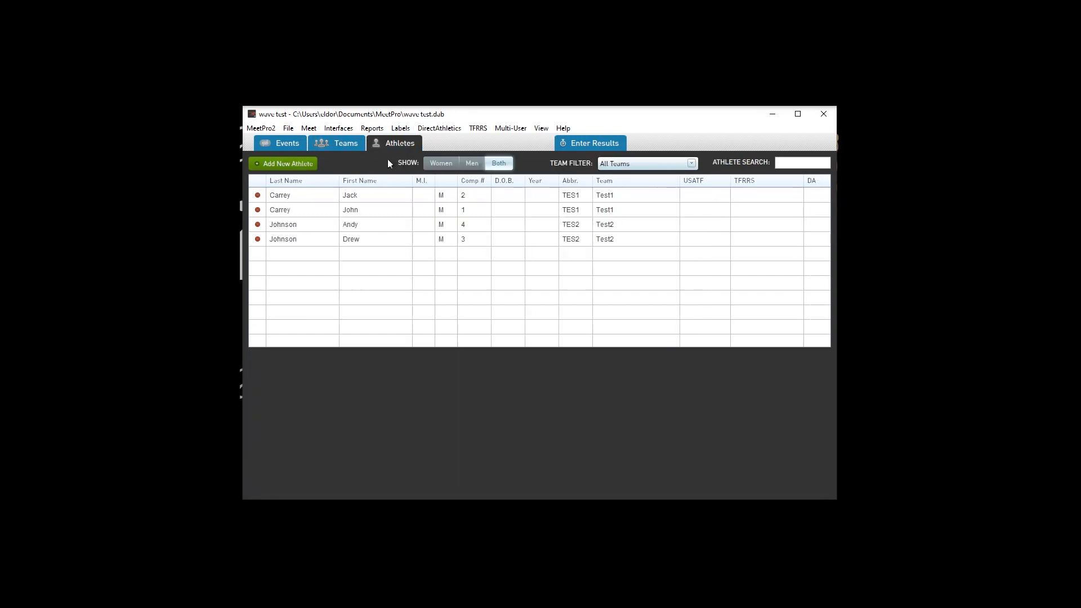
click(352, 212)
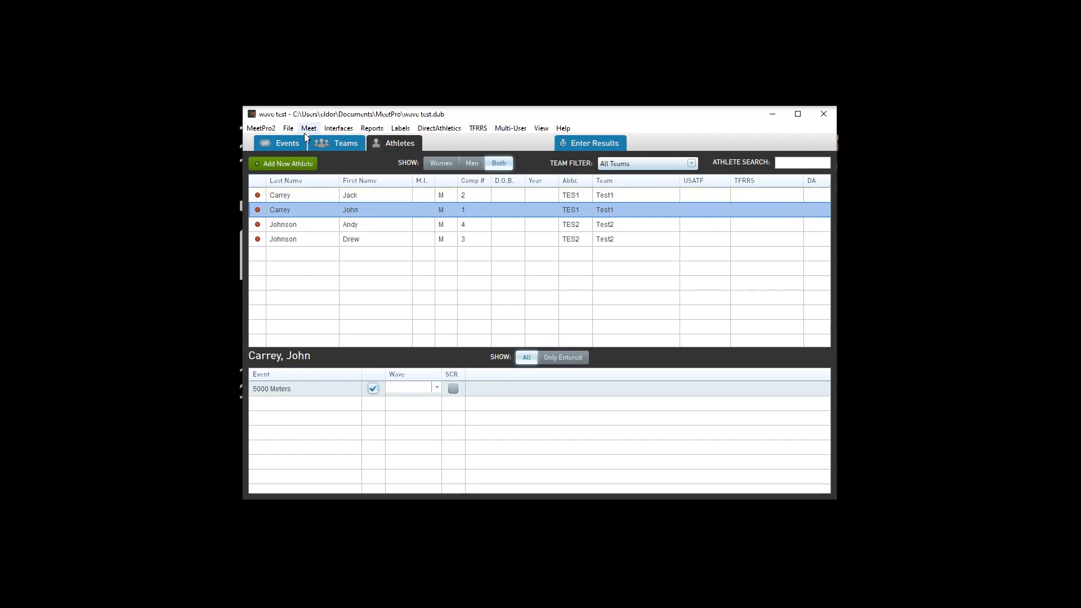
In the boys' 5000 Meters wave assignment, assign team Test1 to Wave 1 and choose a wave for team Test2
click(288, 149)
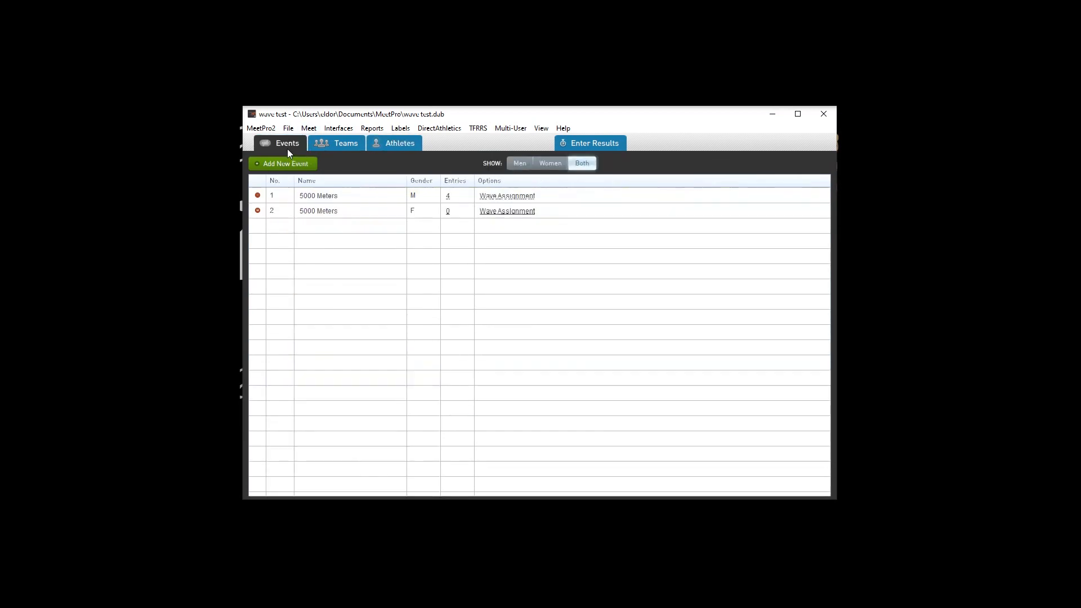
click(510, 196)
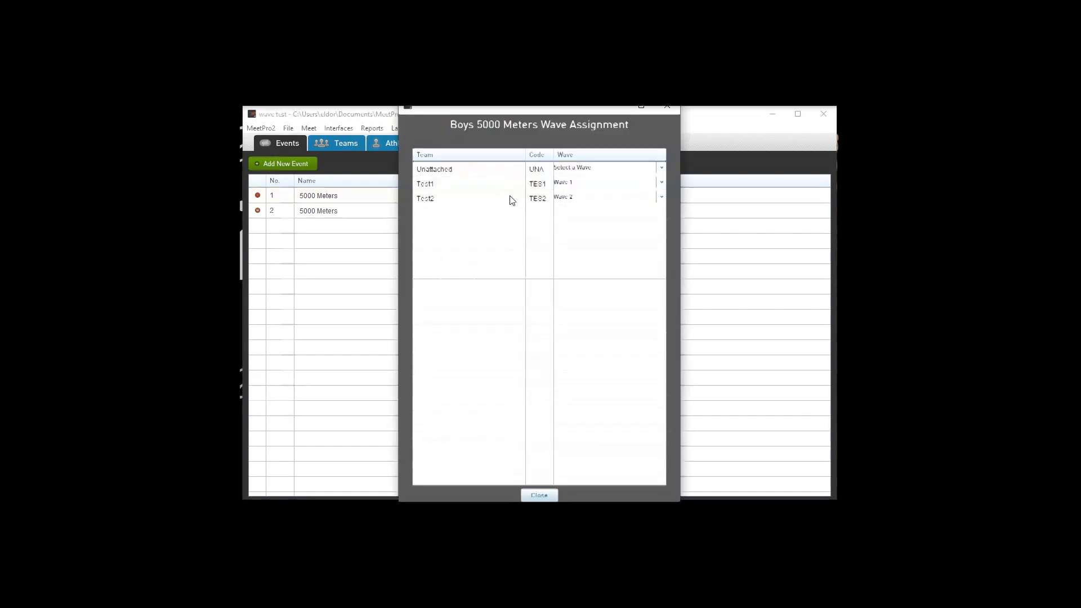
click(661, 183)
click(633, 204)
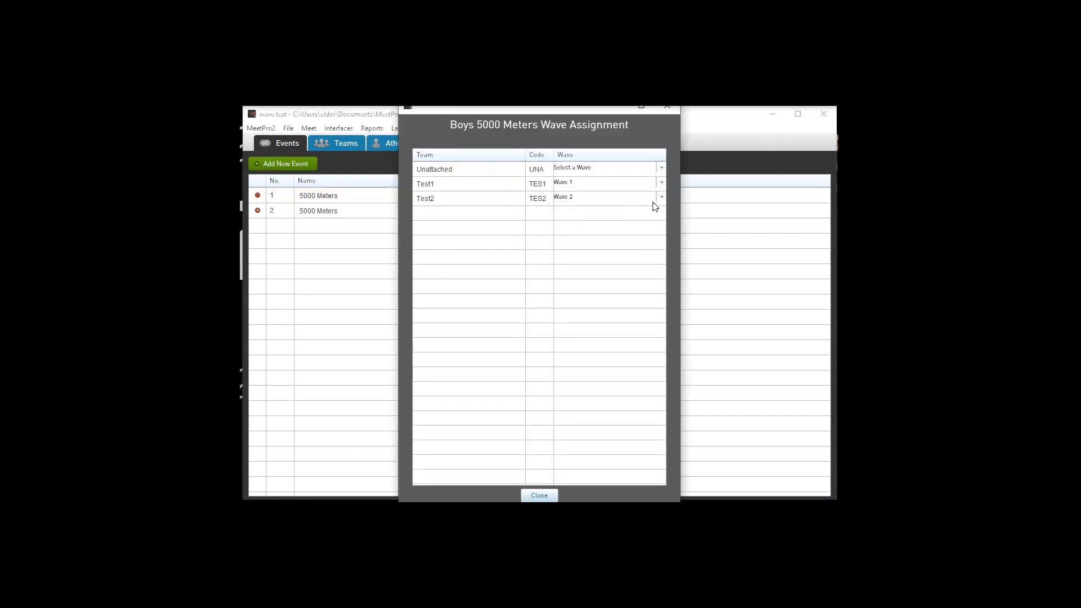
click(661, 198)
click(620, 234)
click(529, 491)
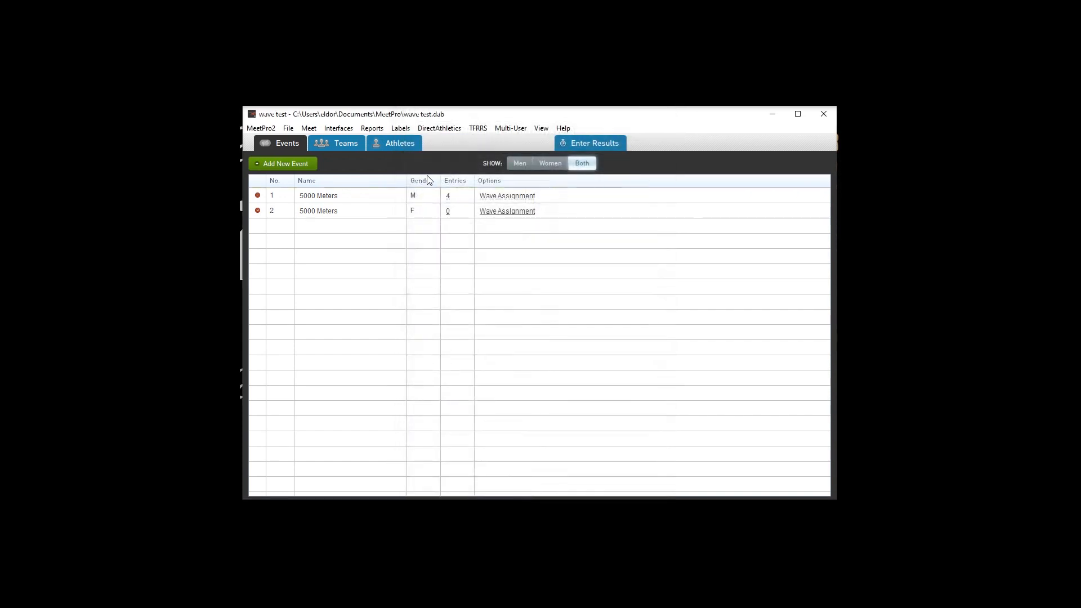
Change the individual 5000 Meters wave assignment of the Test2 athlete with competitor number 4
click(396, 141)
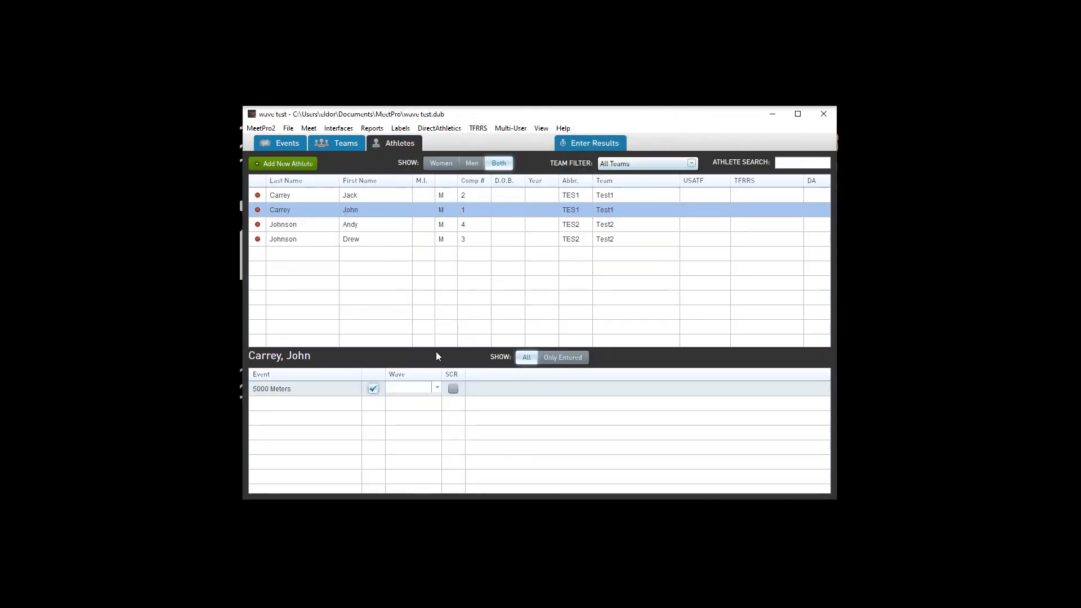
click(388, 240)
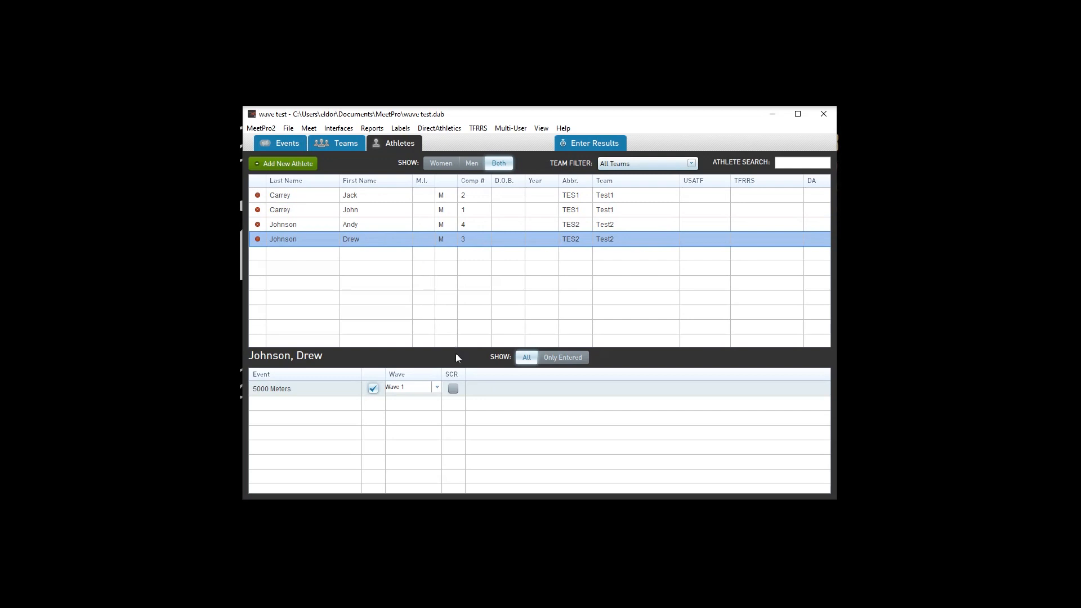
click(378, 230)
click(437, 386)
click(427, 398)
Check the 5000 Meters wave assignments of the athletes with competitor numbers 3, 2 and 1
click(394, 242)
click(393, 198)
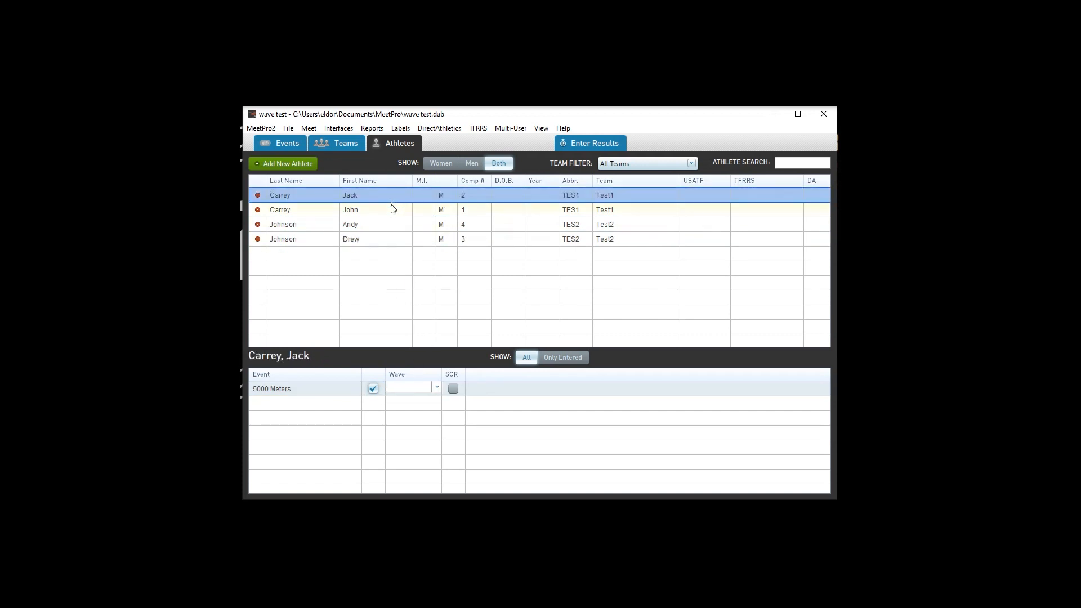
click(387, 208)
click(386, 197)
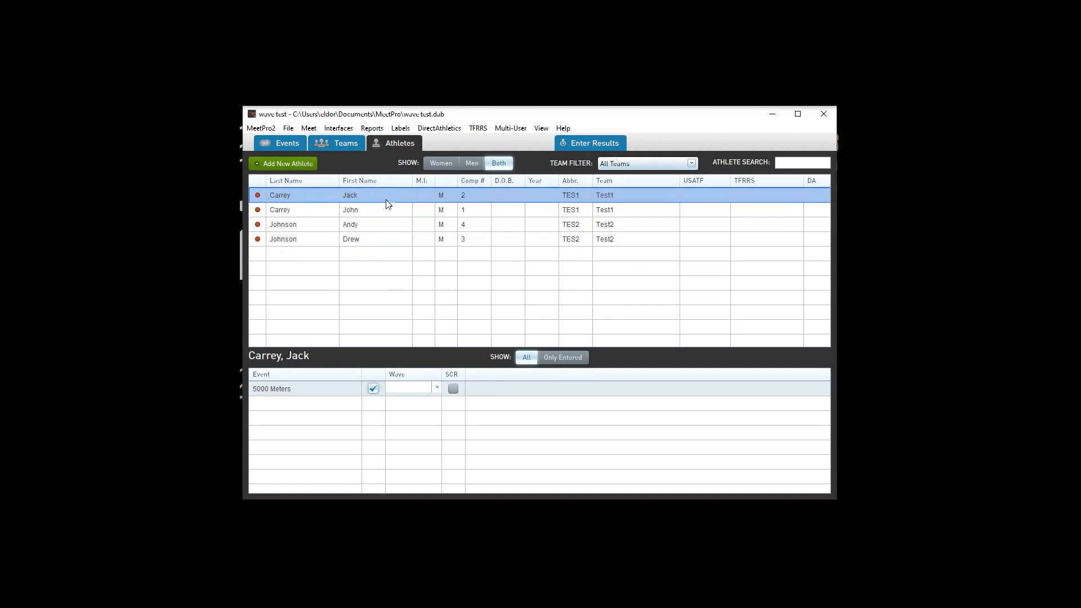
Generate a one-column PDF entries-by-event report for all genders, sorted by last name and including wave assignments
click(401, 129)
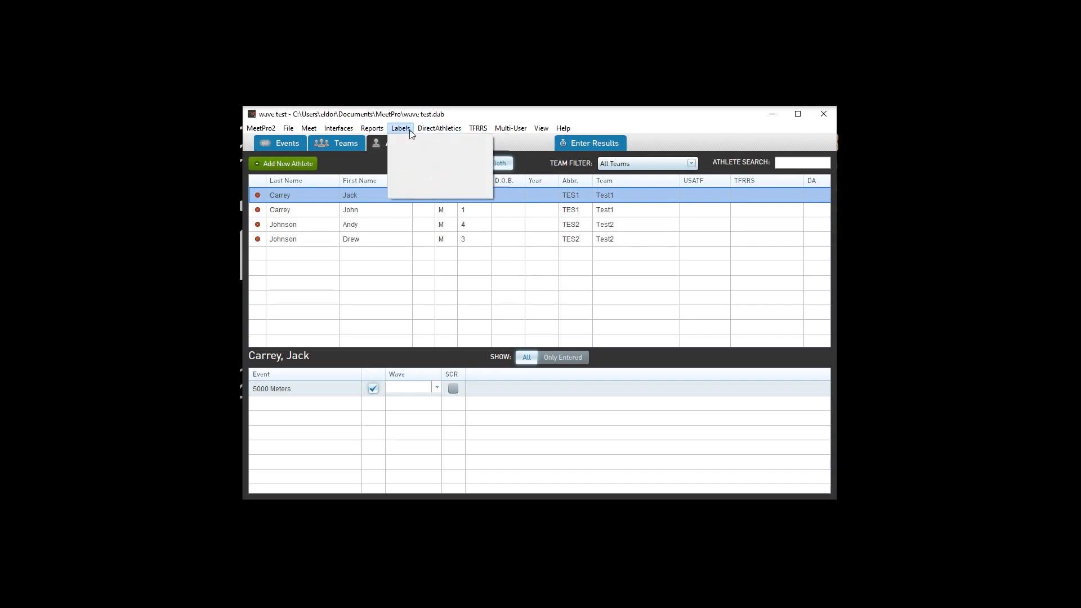
mouse_move(372, 129)
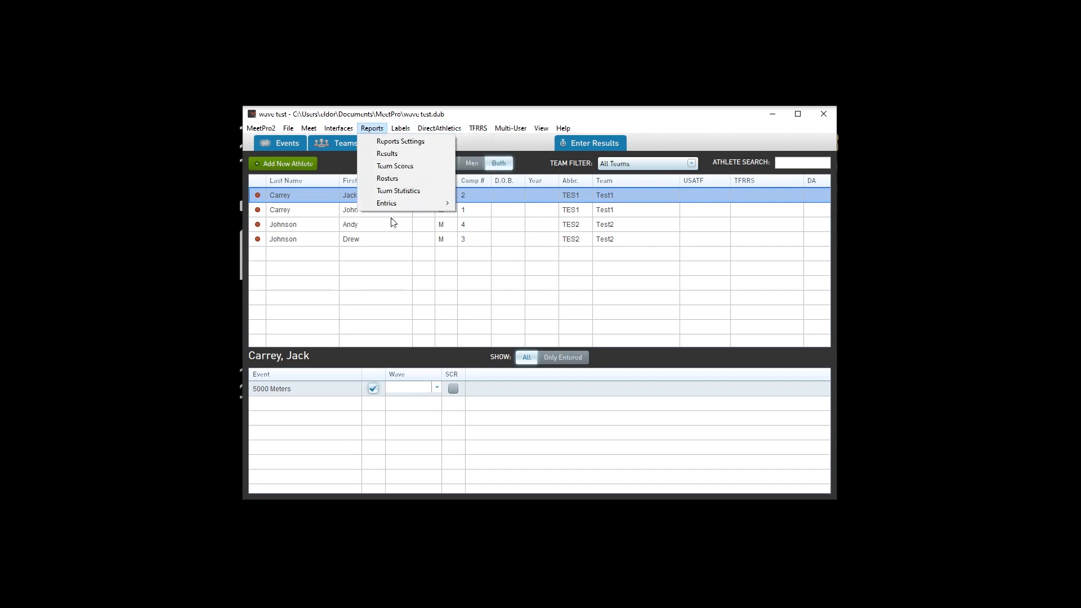
mouse_move(398, 204)
click(467, 203)
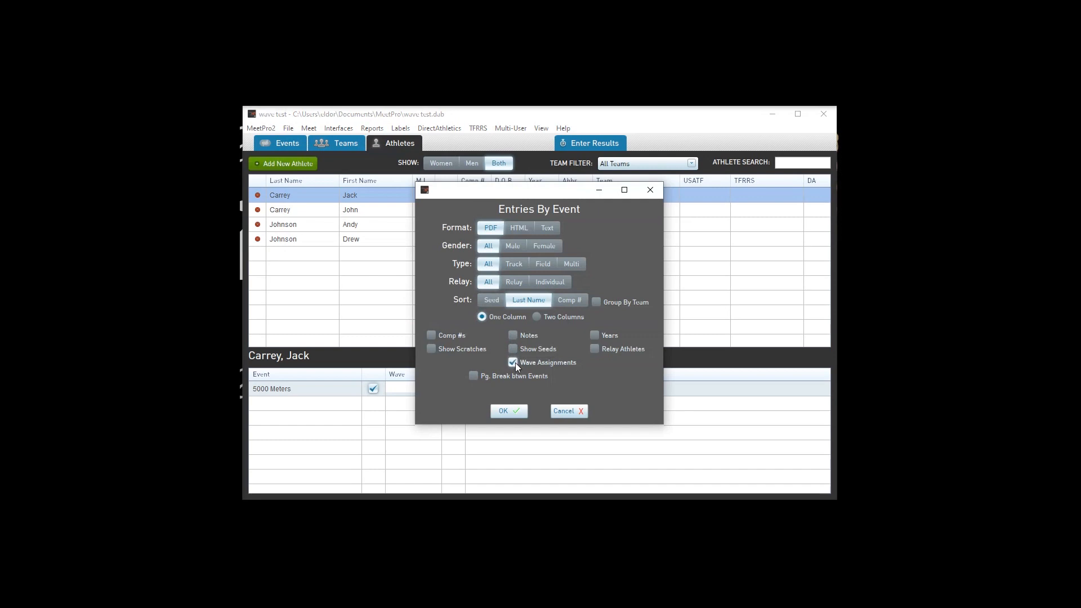
click(498, 413)
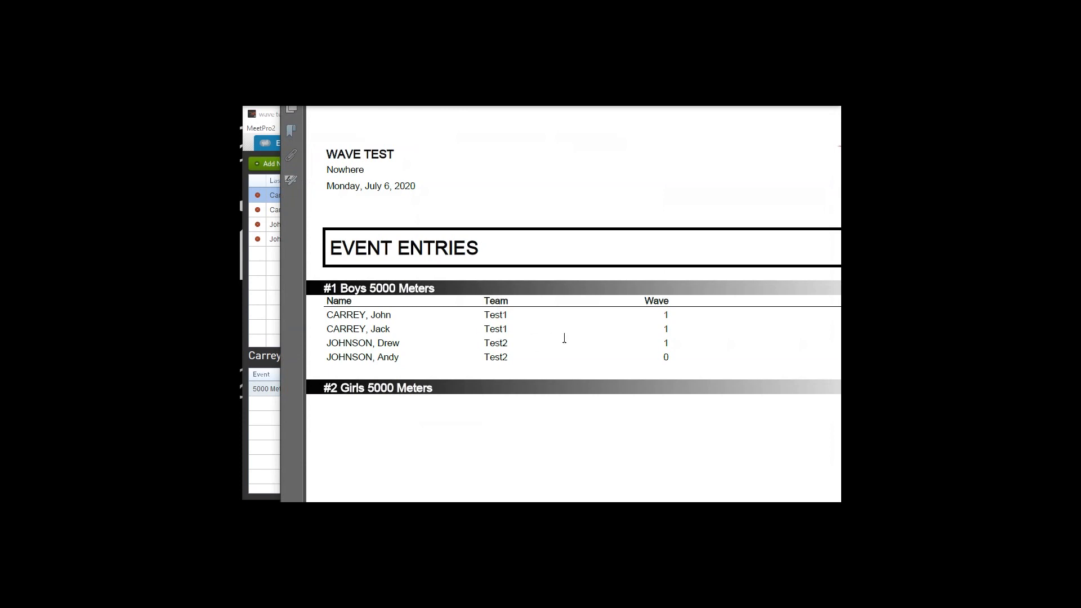
Check the last boys' 5000 Meters entry's wave number in the report, and close the report and its options
drag(668, 357, 425, 367)
click(424, 364)
click(832, 56)
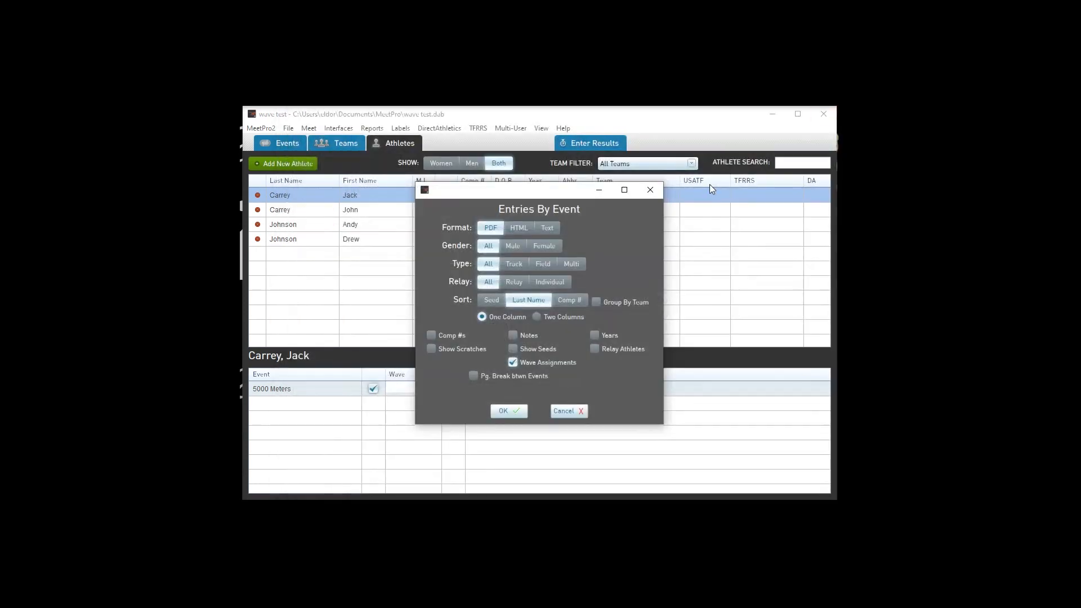
click(650, 190)
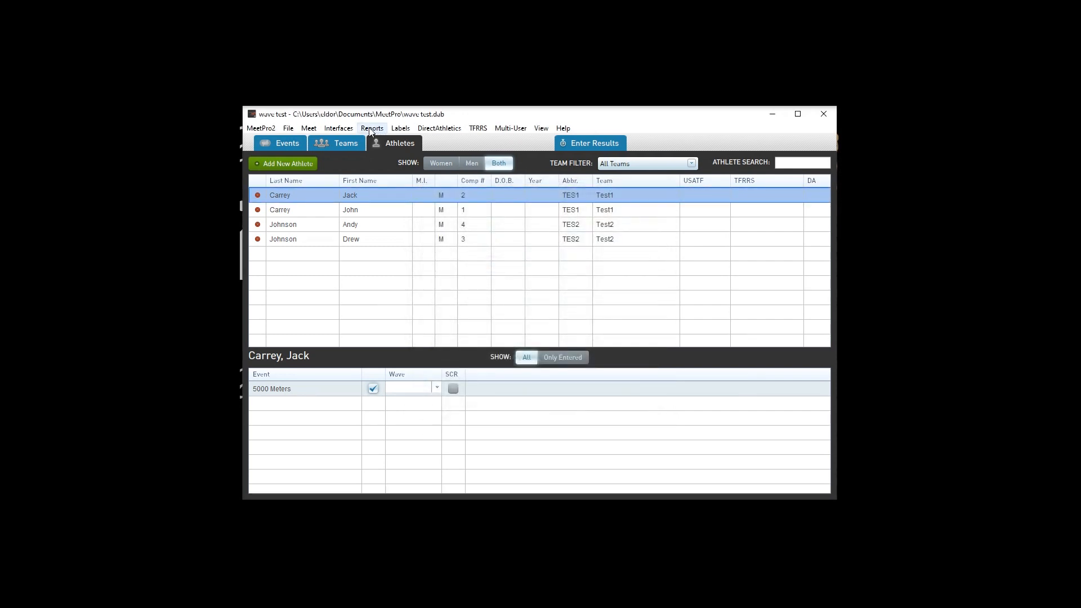
Save the FinishLynx F.A.T. setup with wave assignments included in start lists, using User1 for wave number and User2 for wave name
click(349, 130)
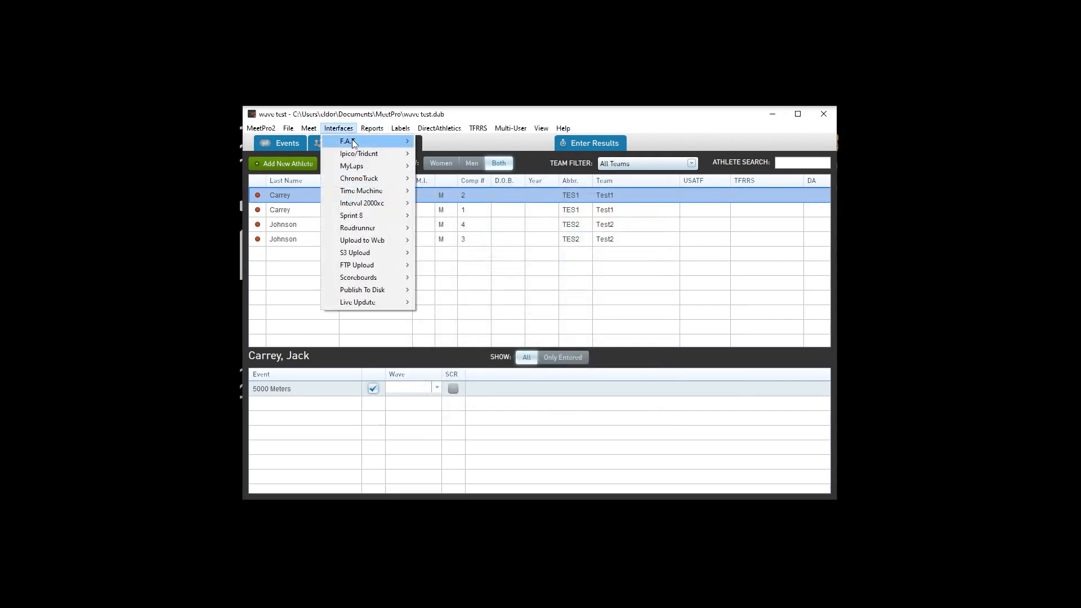
mouse_move(353, 143)
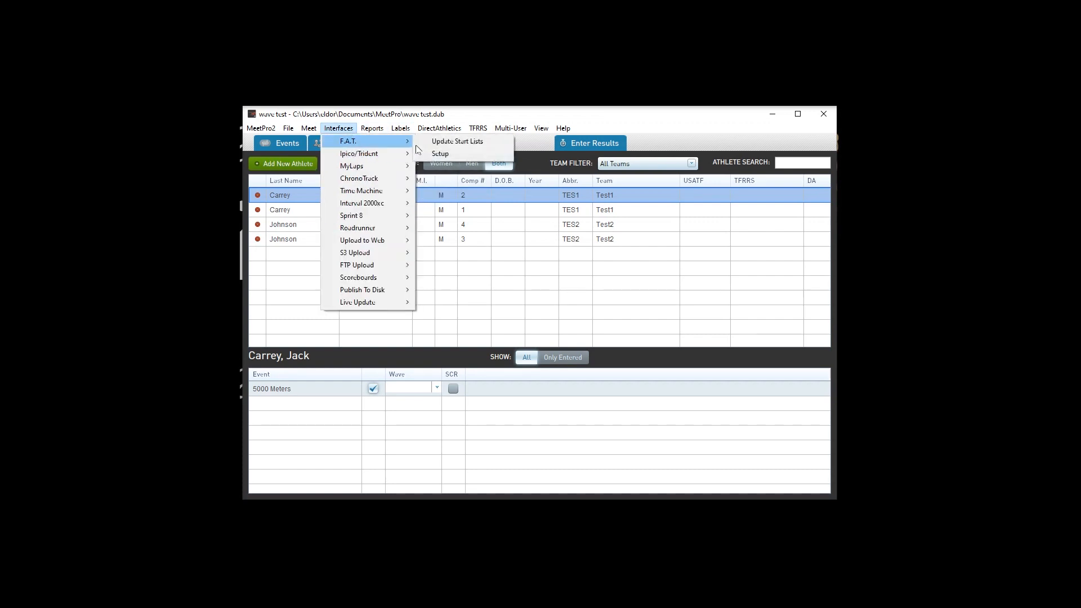
click(428, 154)
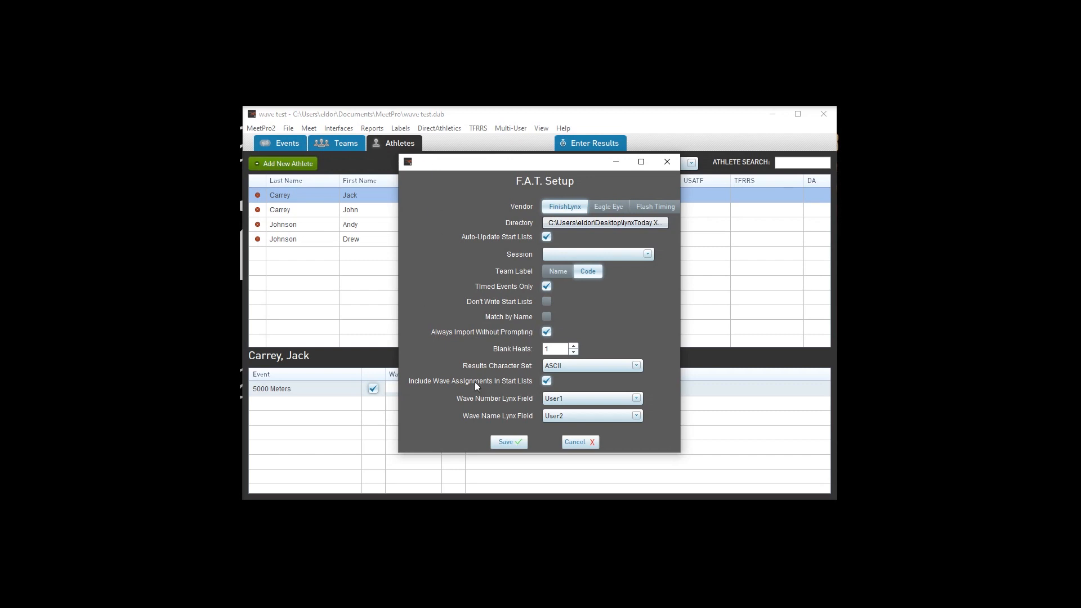
click(546, 382)
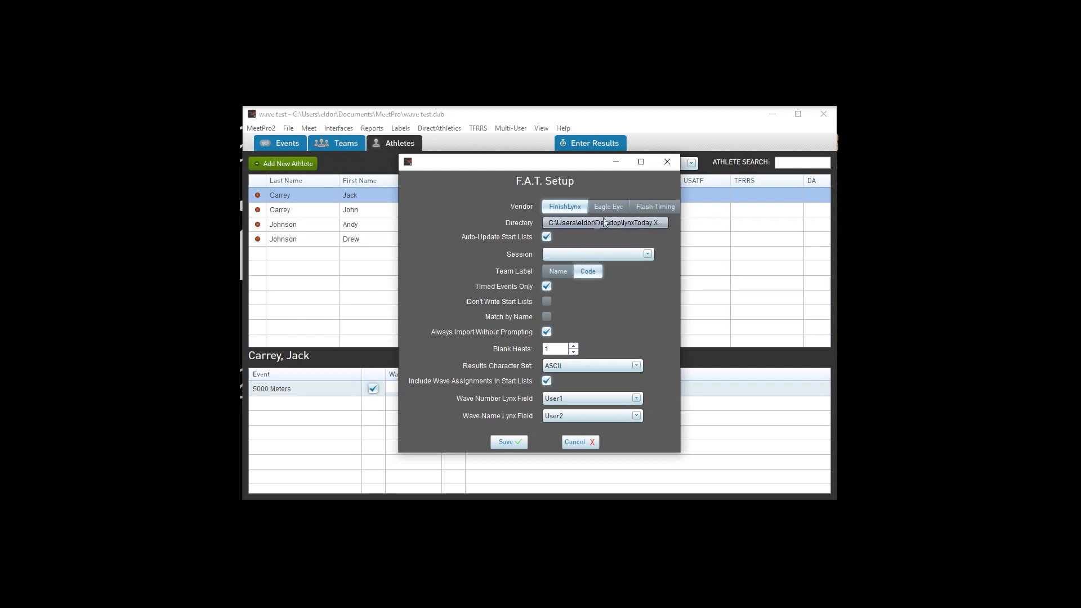
click(505, 442)
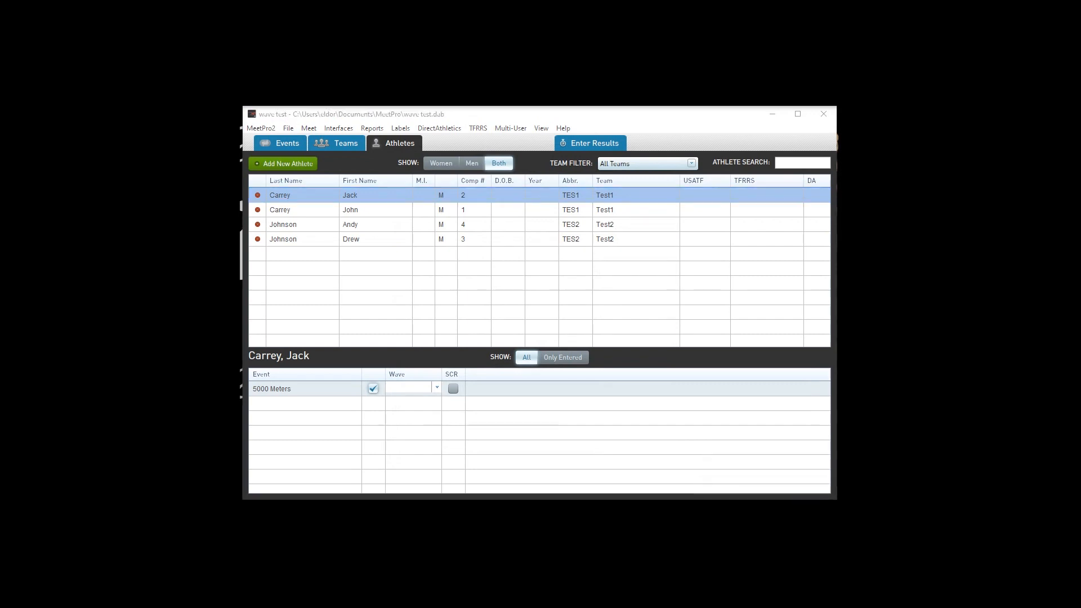
Switch to the exported files folder and open the lynx event file in Notepad, moving and widening its window
key(alt+Tab)
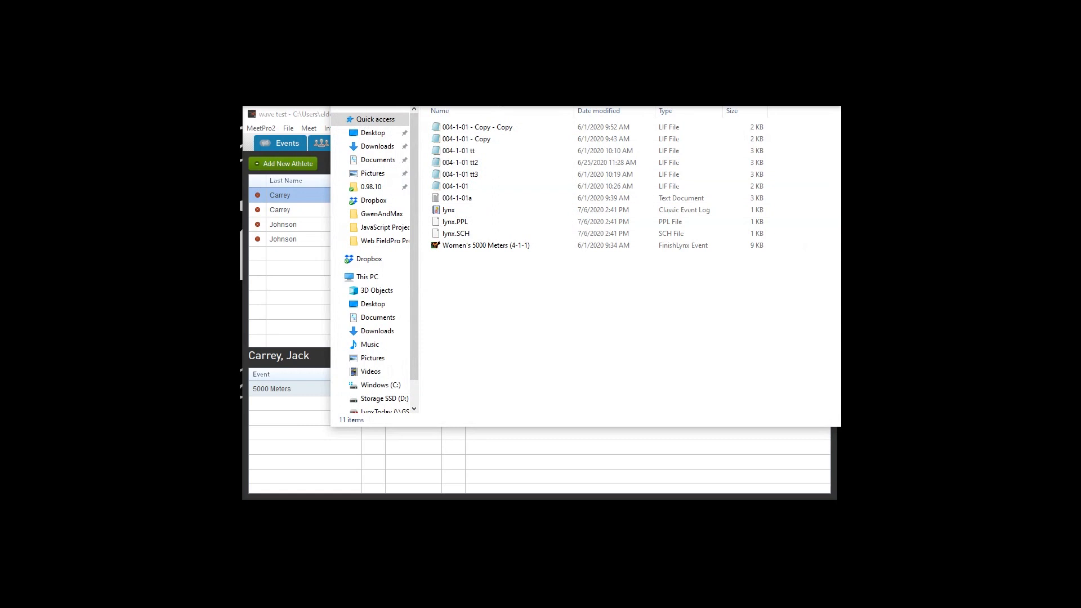
double_click(467, 219)
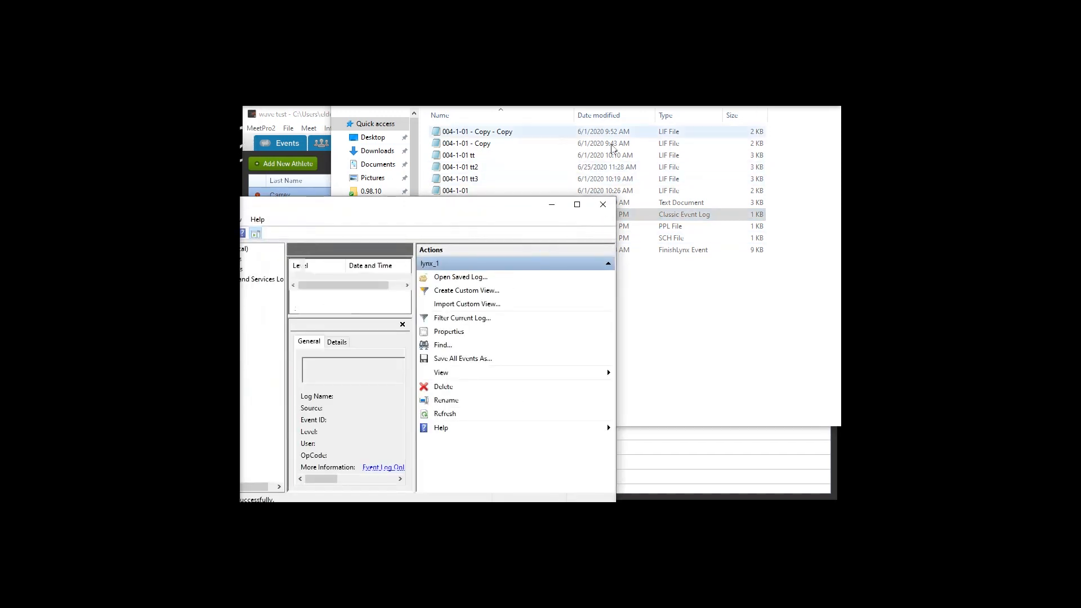
click(603, 204)
double_click(471, 166)
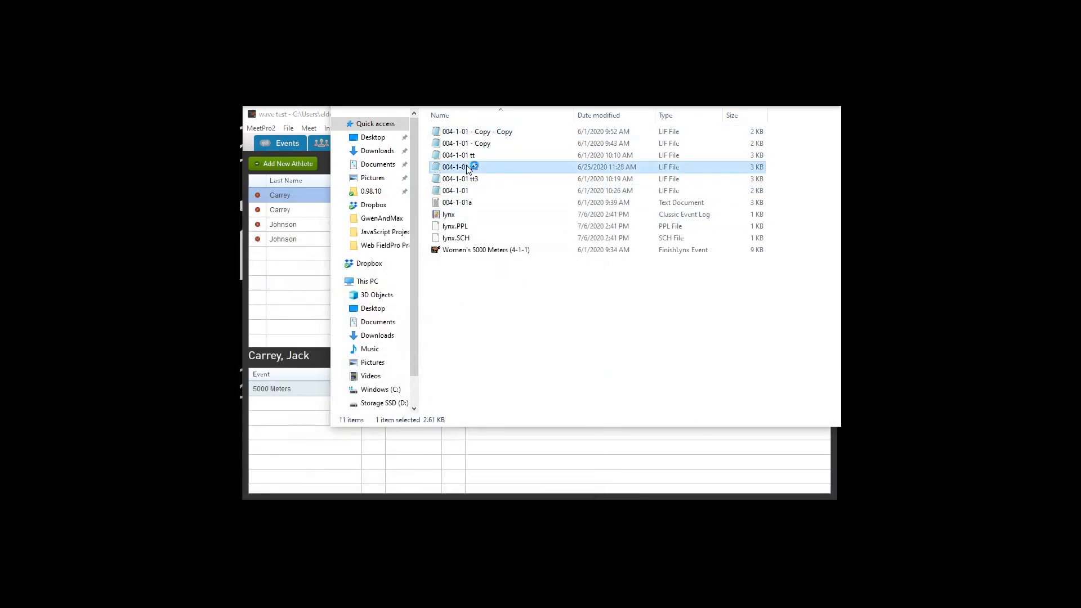
double_click(459, 214)
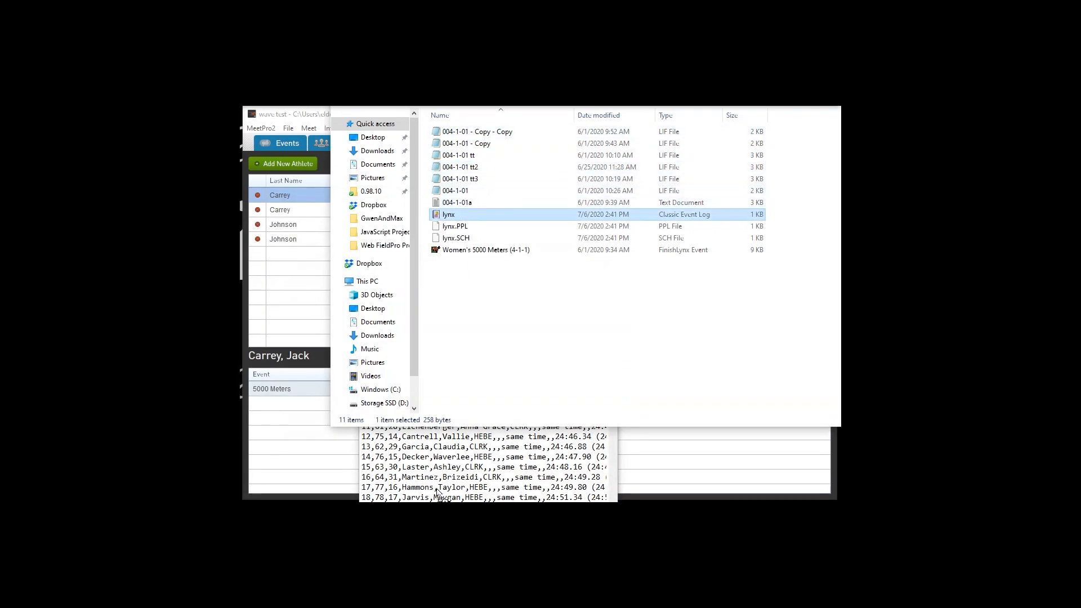
click(503, 435)
drag(503, 296, 497, 228)
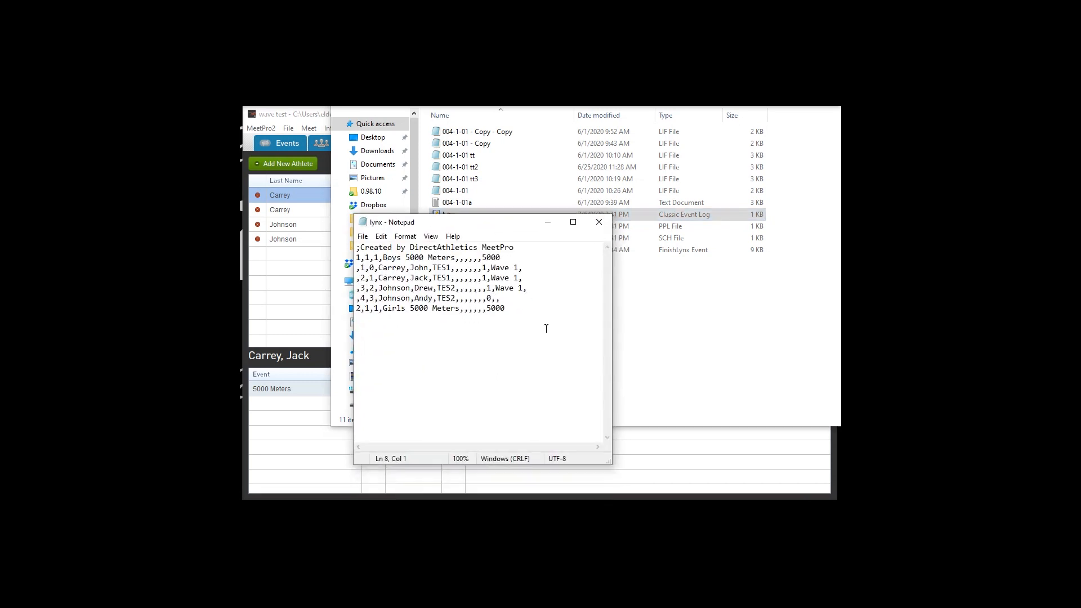
drag(612, 364, 816, 332)
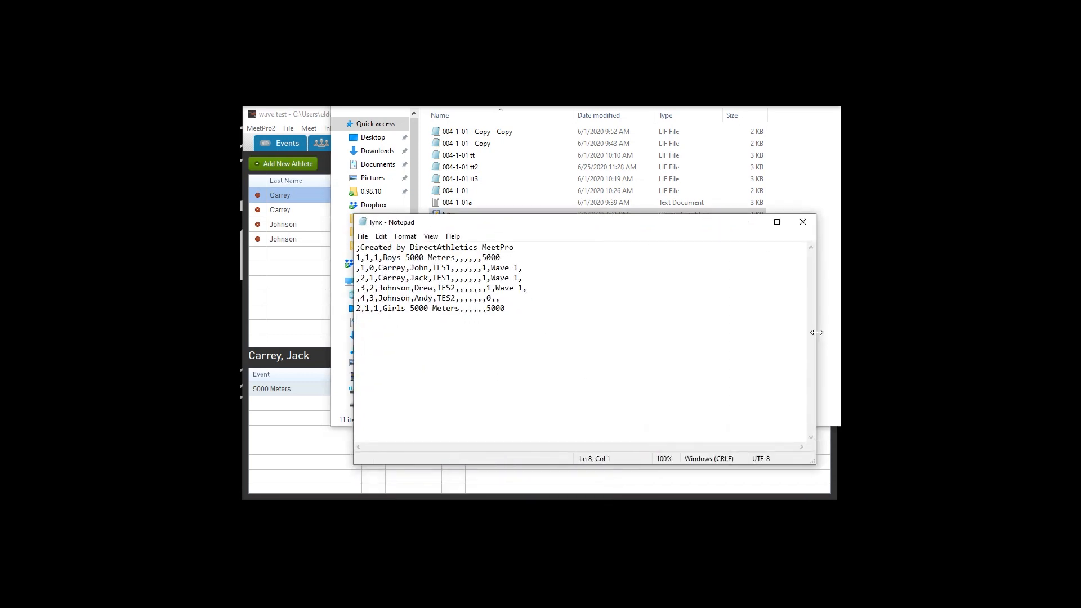
In the Boys 5000 Meters start list, change competitor number 3's wave number to 2 and wave name to Wave 2
click(515, 302)
drag(498, 298, 356, 299)
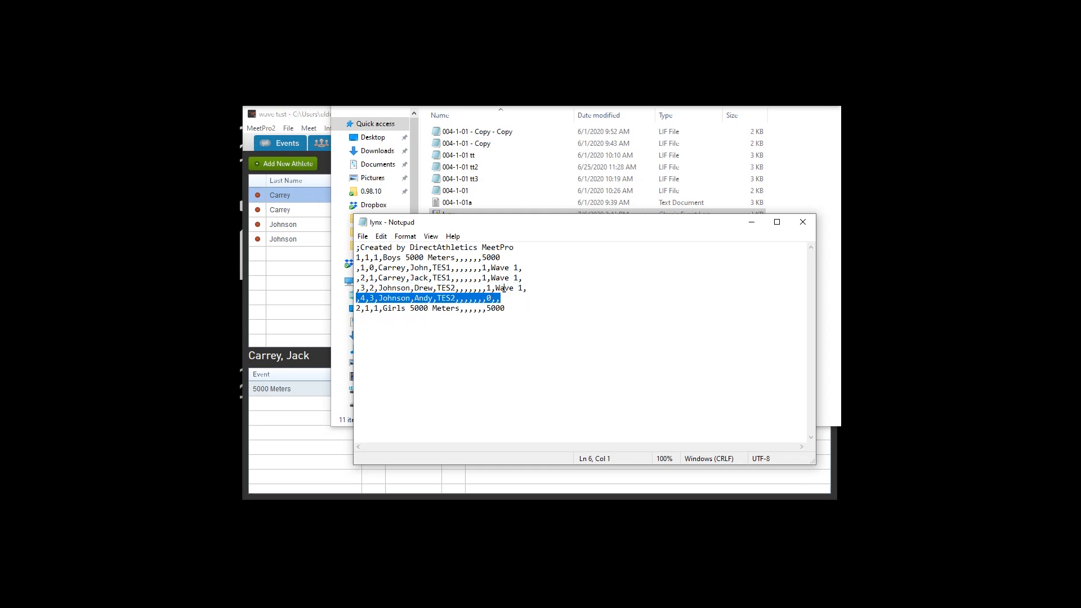
click(529, 288)
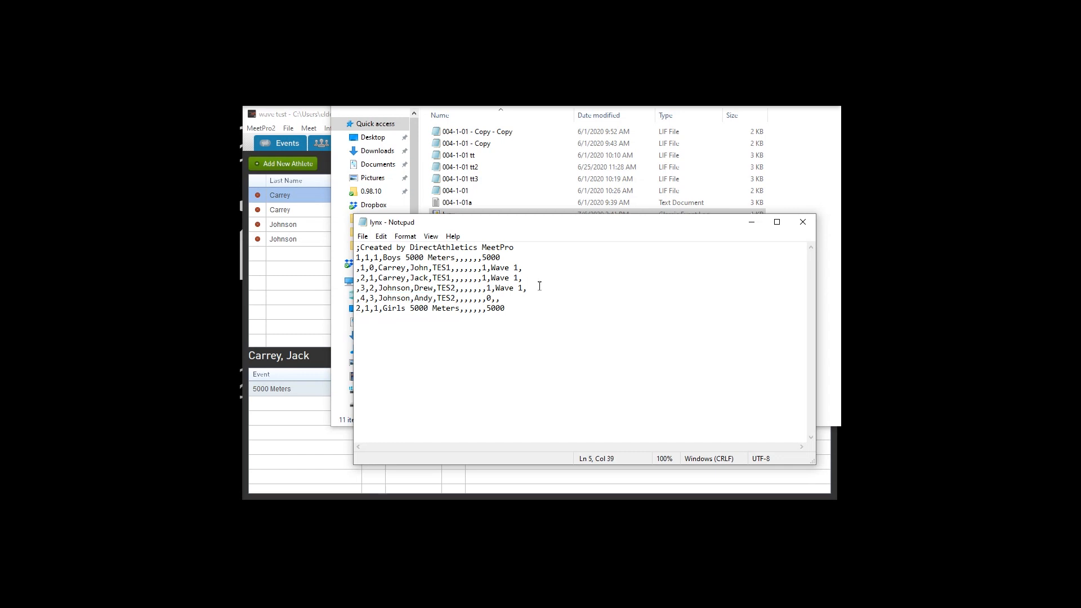
drag(529, 287, 349, 291)
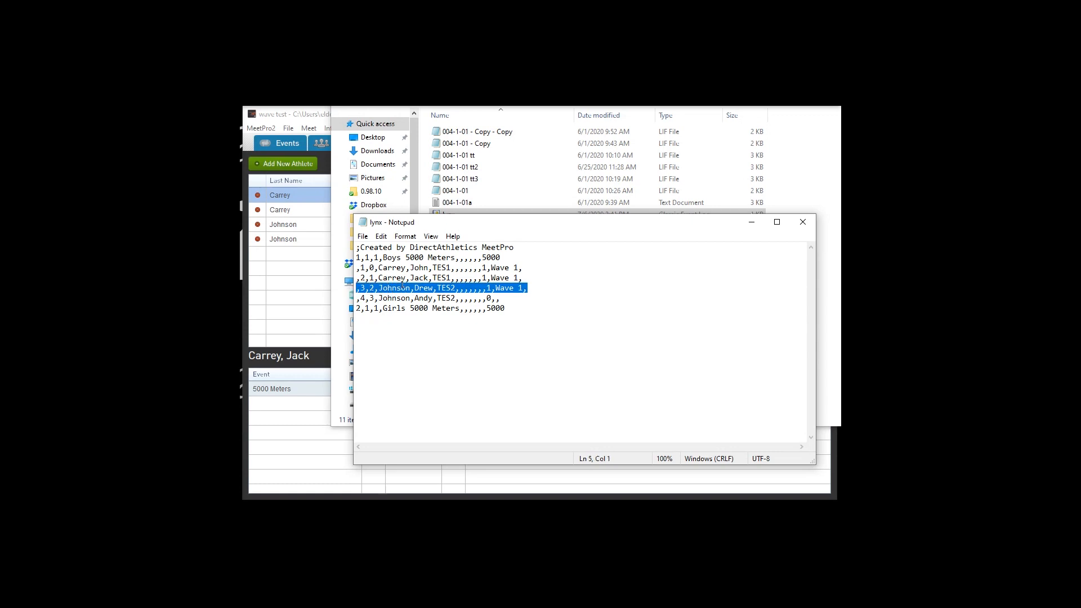
click(495, 278)
click(519, 289)
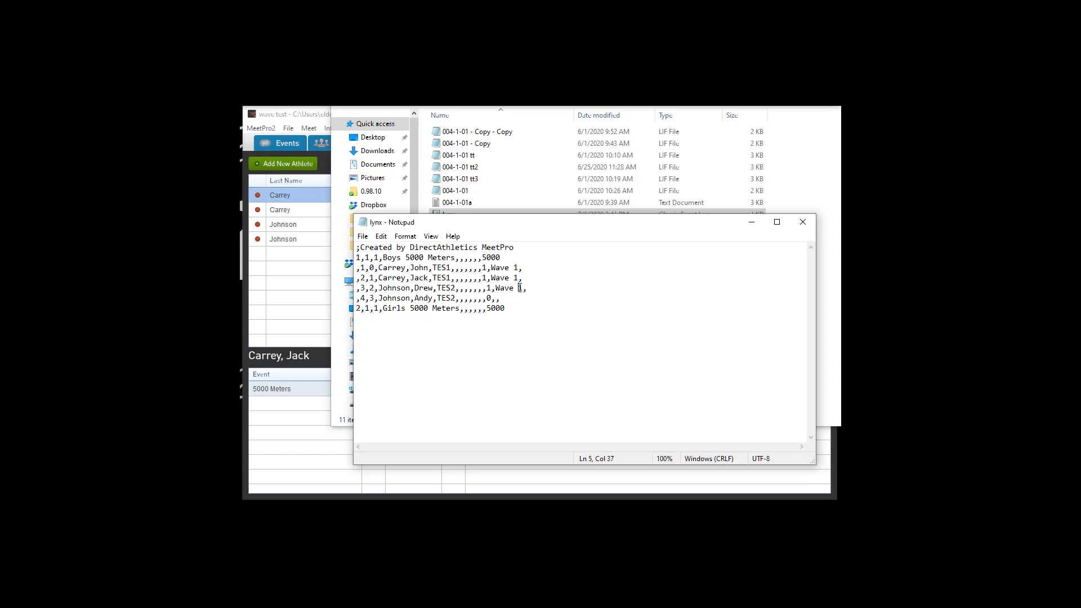
key(Delete)
text(2)
key(Left)
key(Left)
key(BackSpace)
text(2)
Give competitor number 4 wave number 2 and the wave name Wave 2 in the start list
key(Down)
key(BackSpace)
text(2)
key(Left)
key(BackSpace)
text(0)
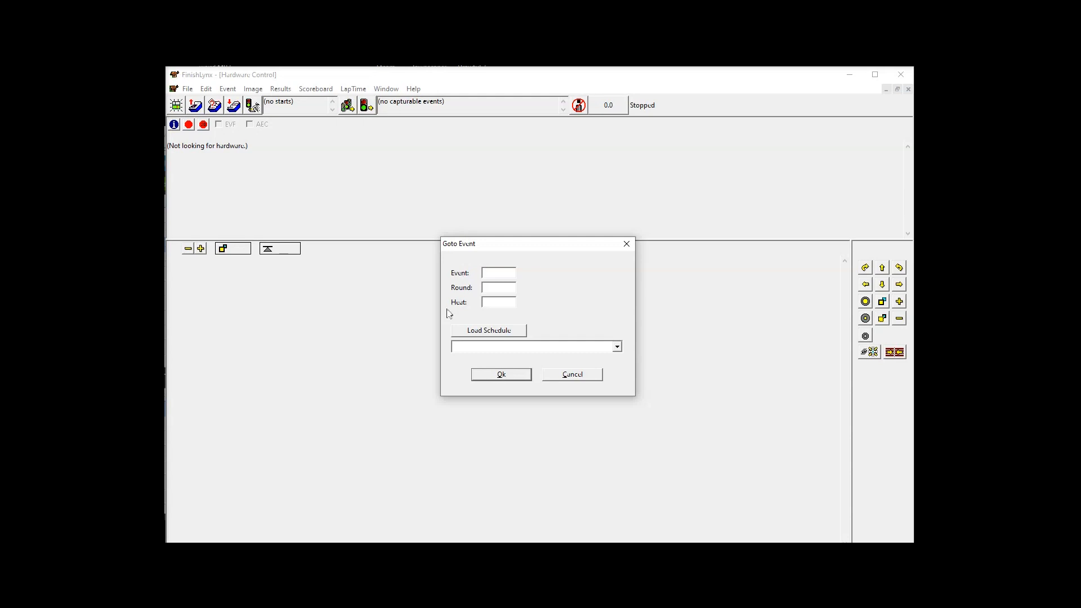
Load the schedule in FinishLynx and open the Boys 5000 Meters (1,1,1) event
click(480, 330)
click(478, 346)
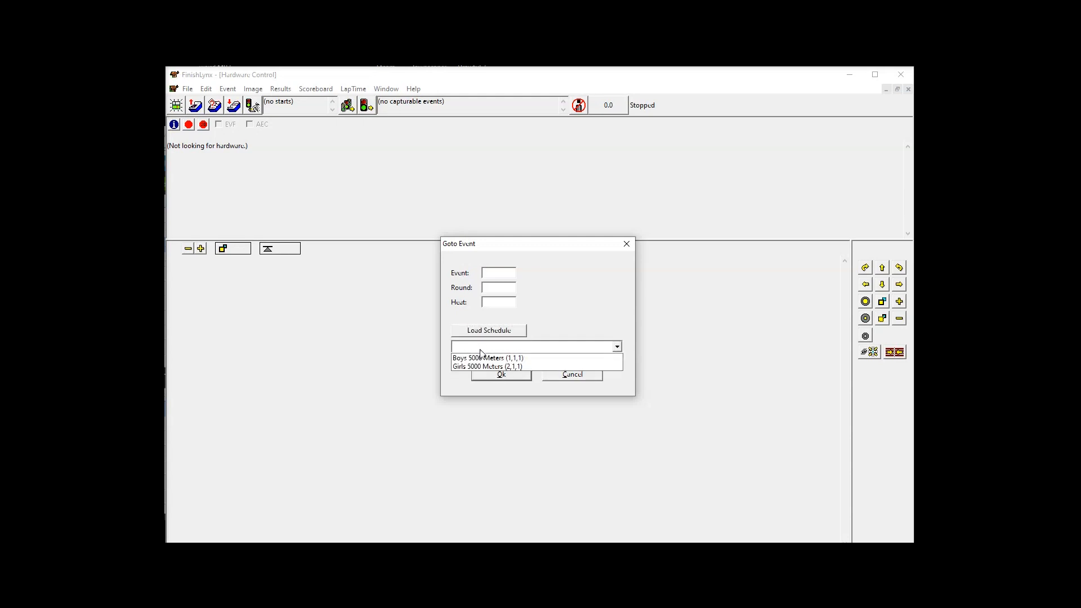
click(480, 356)
click(488, 375)
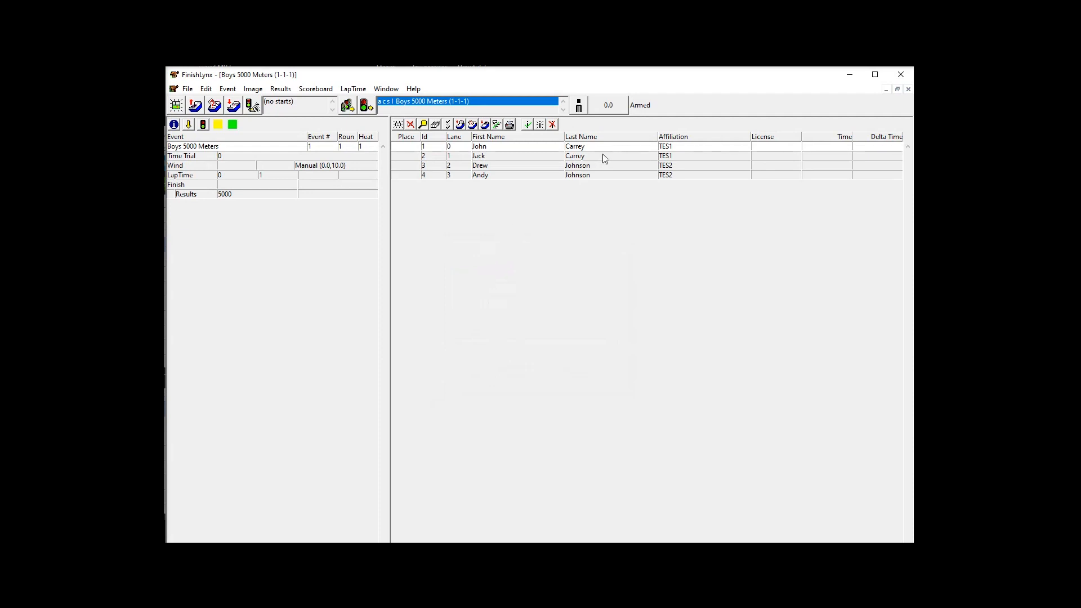
Narrow the Last Name, Affiliation, License and Time columns of the event's results table
drag(655, 136, 518, 136)
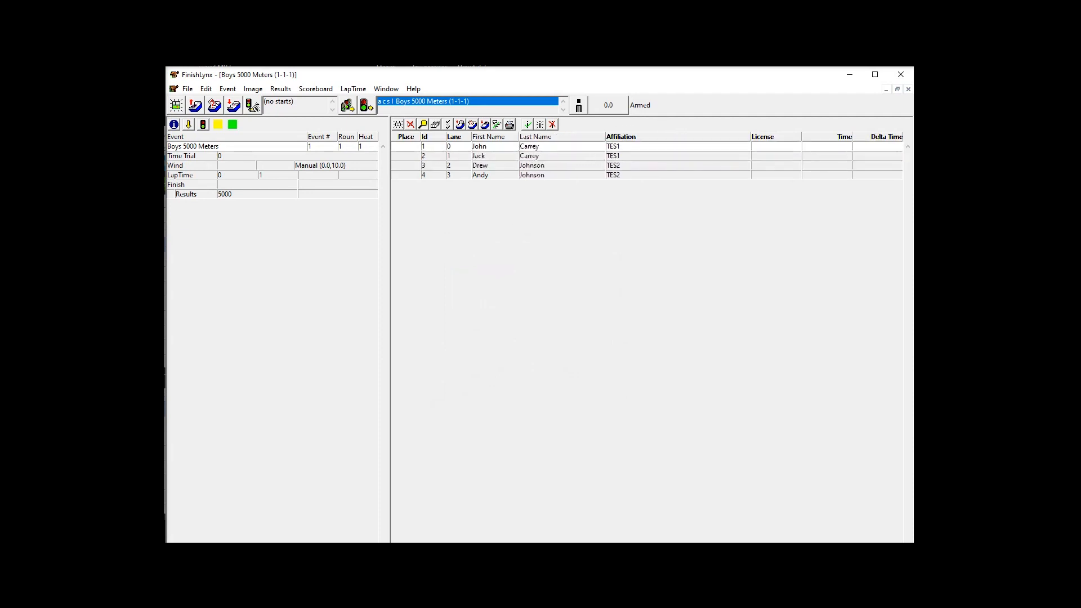
drag(605, 136, 560, 136)
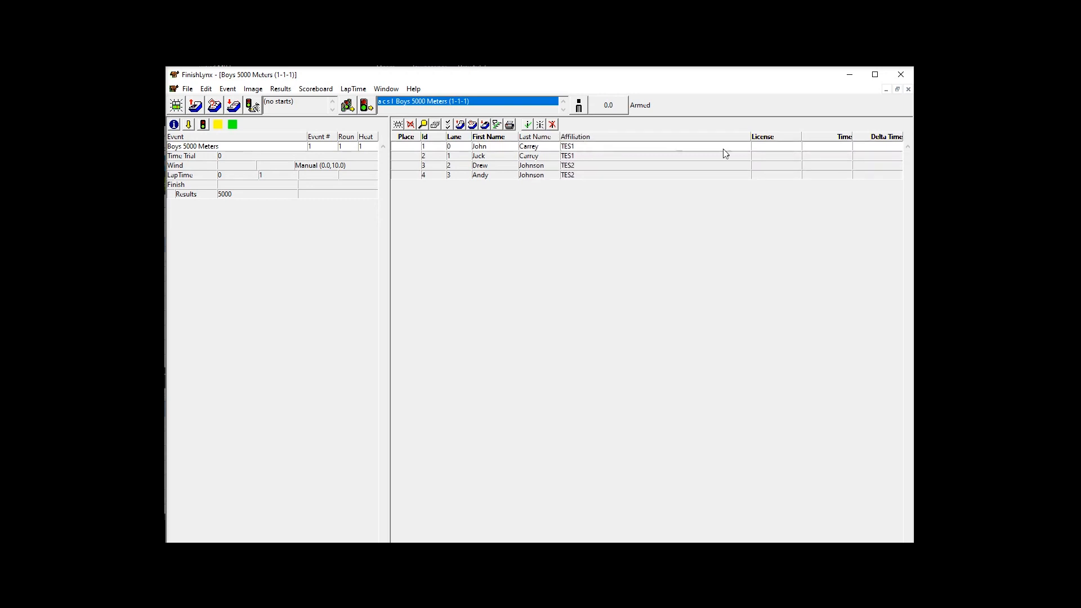
drag(751, 136, 609, 136)
drag(801, 137, 658, 137)
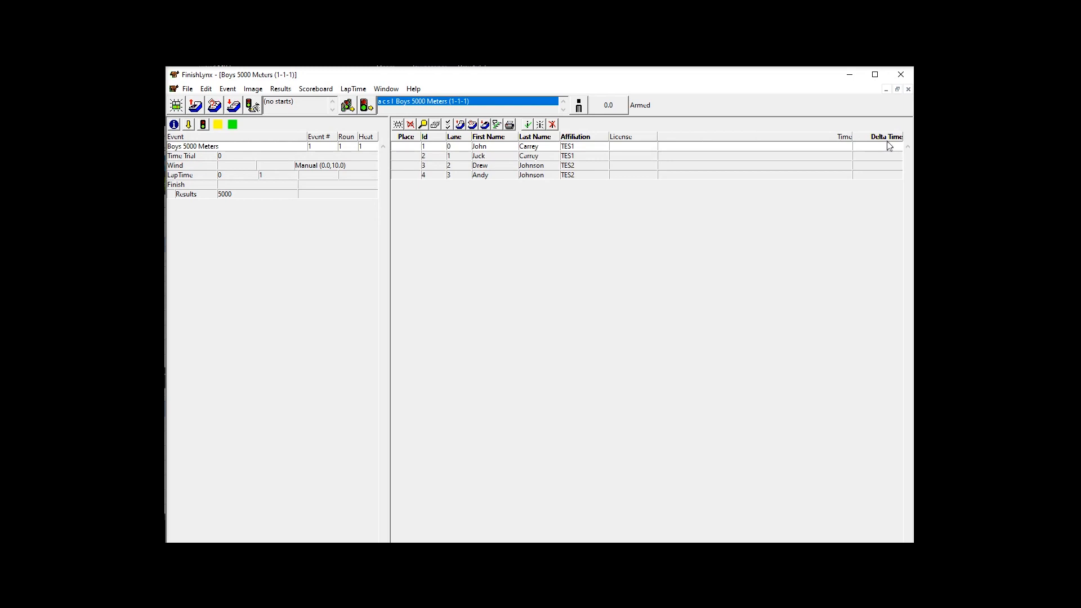
drag(853, 136, 683, 136)
Enable the User 1, User 2 and User 3 fields in the results options and apply the change
click(227, 89)
mouse_move(253, 89)
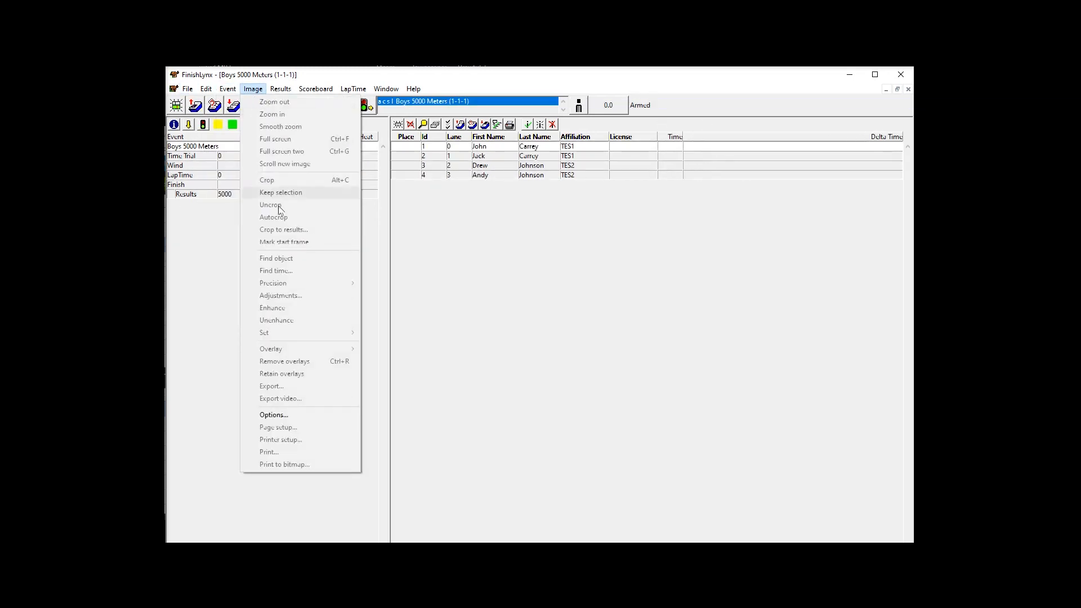
click(295, 416)
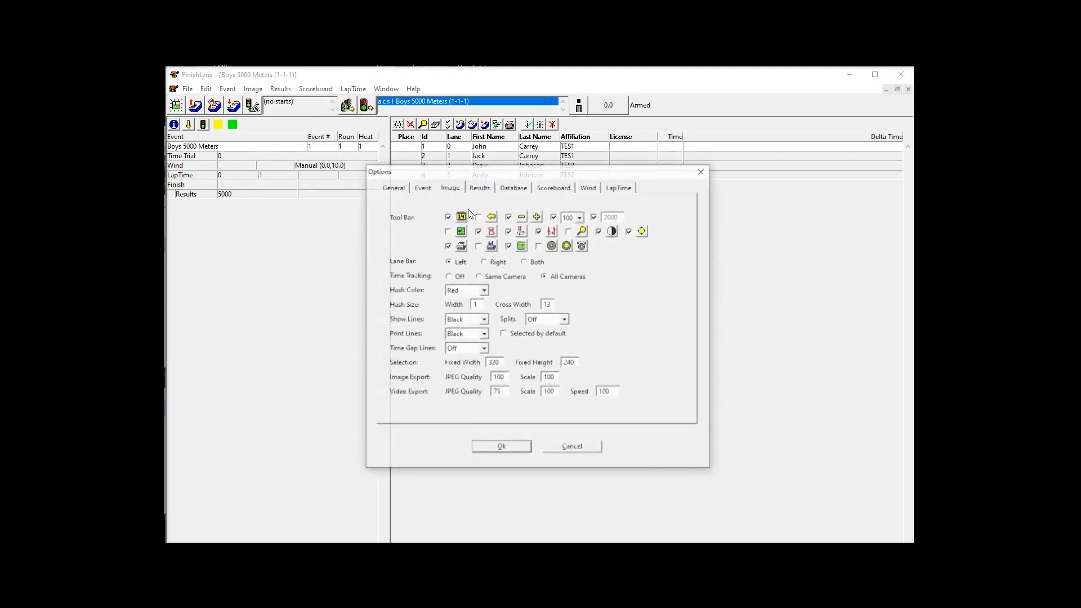
click(477, 189)
click(534, 260)
click(534, 260)
click(534, 260)
click(534, 260)
click(534, 260)
click(534, 260)
click(534, 260)
click(534, 260)
click(535, 260)
click(535, 261)
click(534, 260)
click(534, 260)
click(535, 260)
click(534, 260)
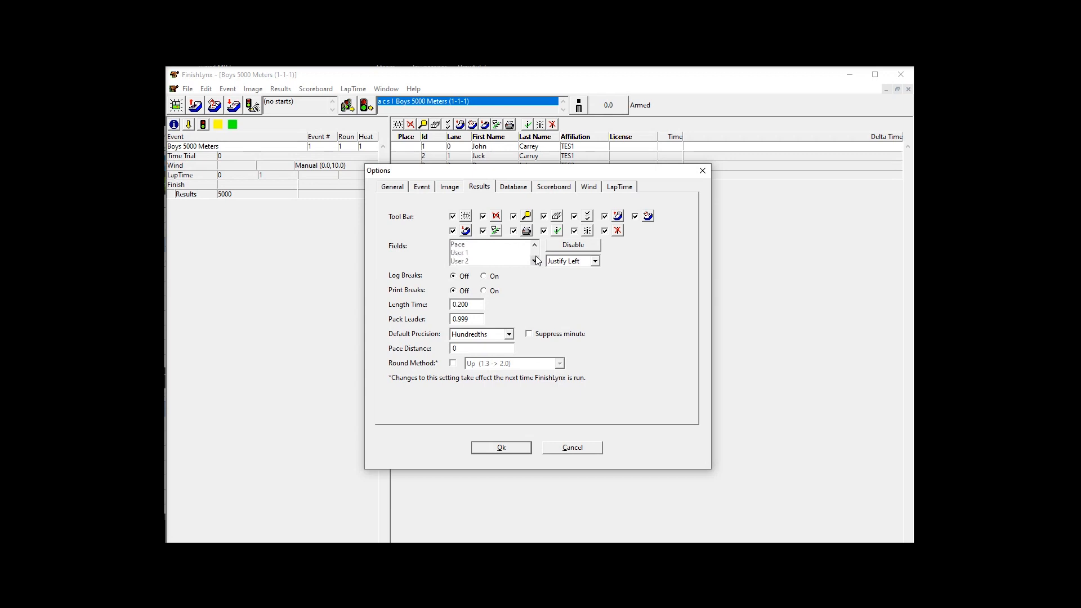
click(517, 253)
click(558, 247)
click(524, 261)
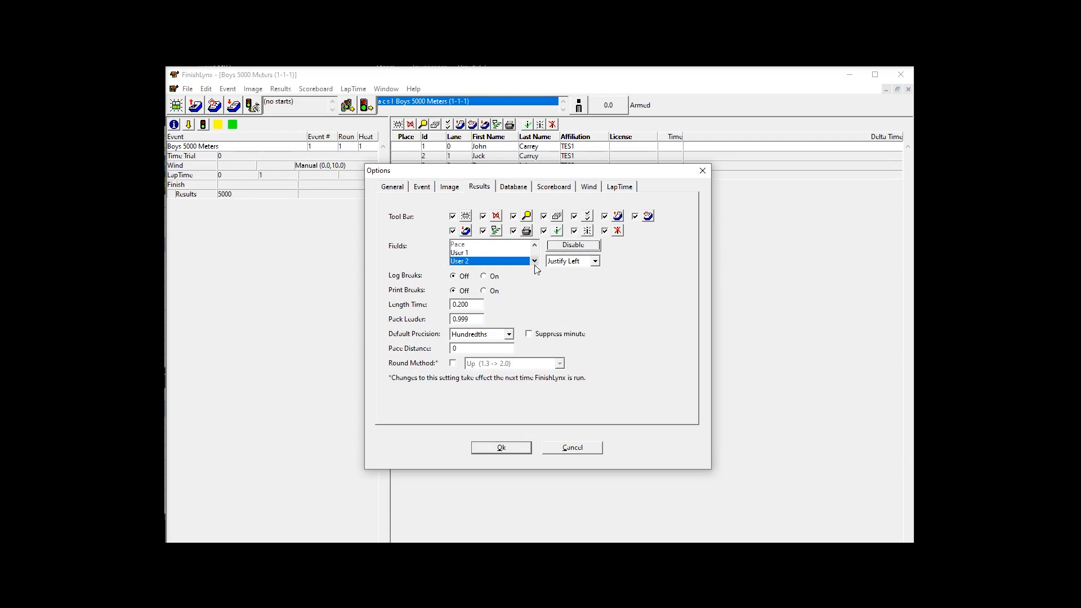
click(534, 260)
click(509, 261)
click(564, 246)
click(496, 449)
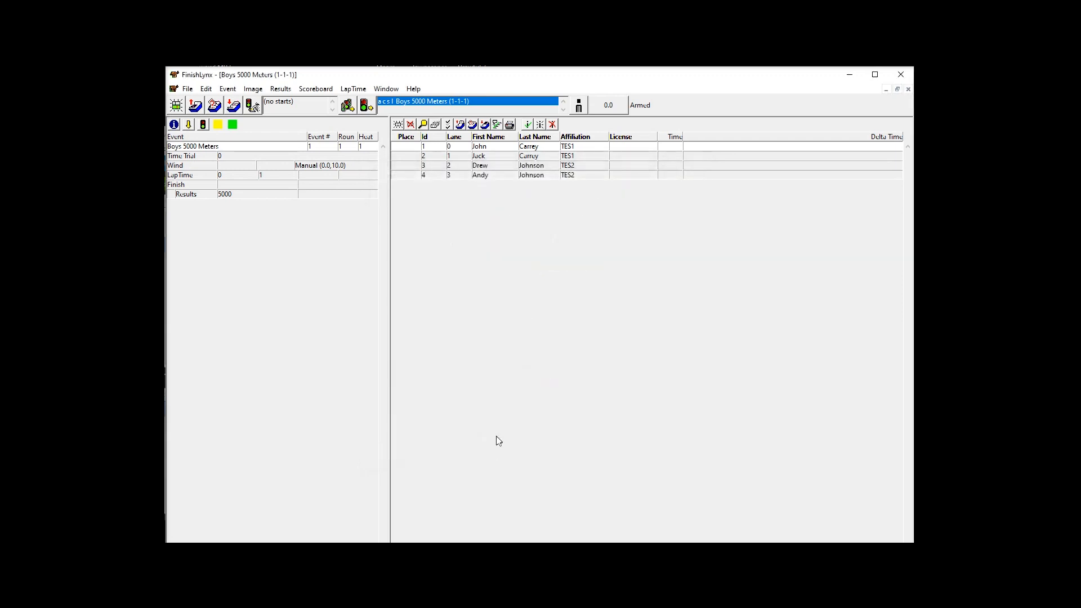
Close the Boys 5000 Meters event without saving, reopen it, and adjust the width of the User columns
click(906, 90)
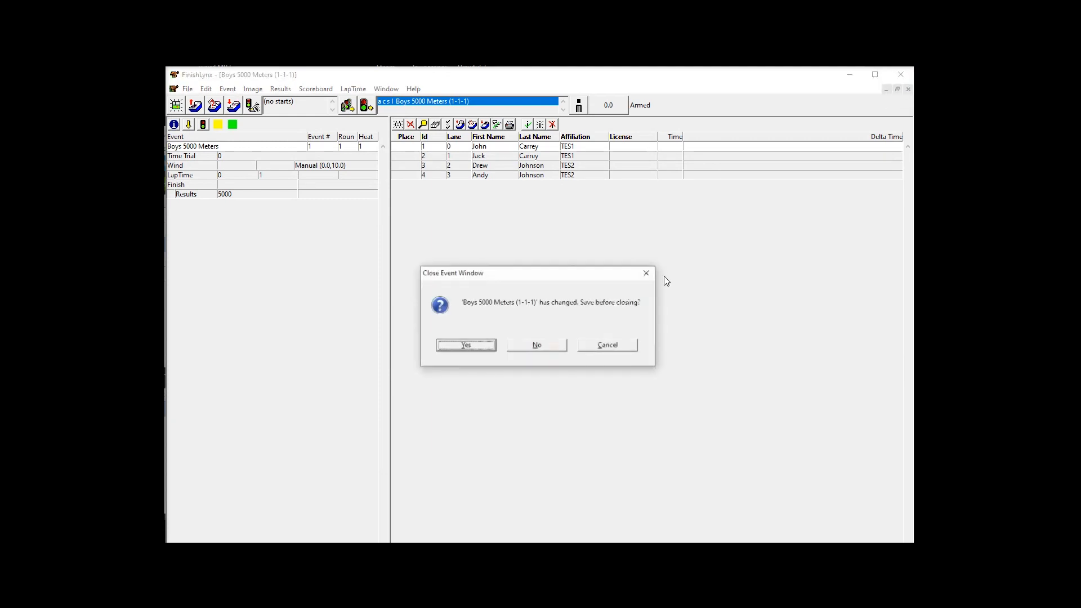
click(544, 346)
click(233, 105)
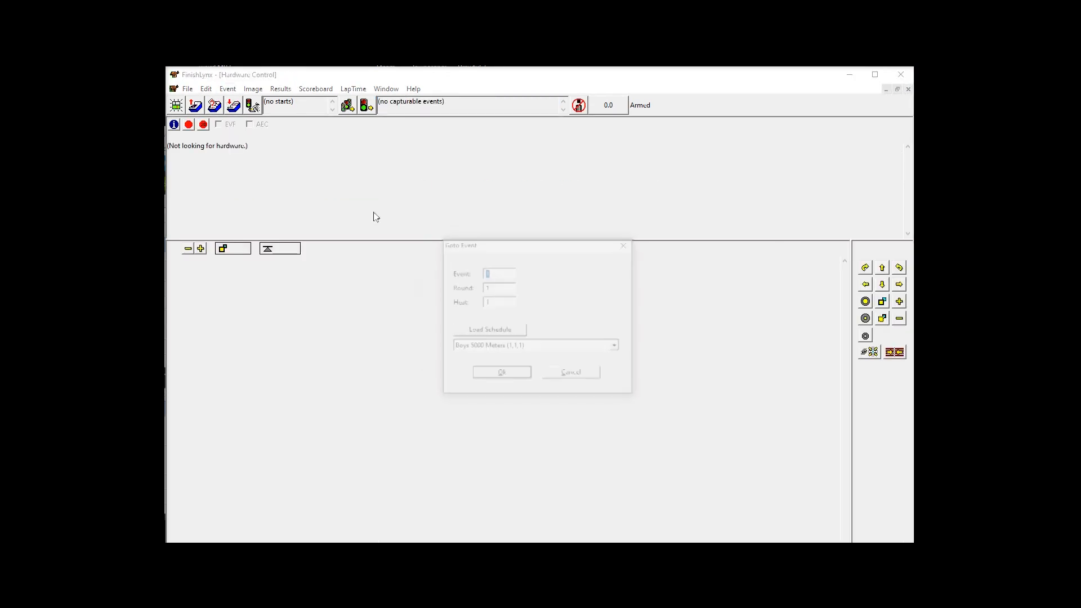
click(489, 376)
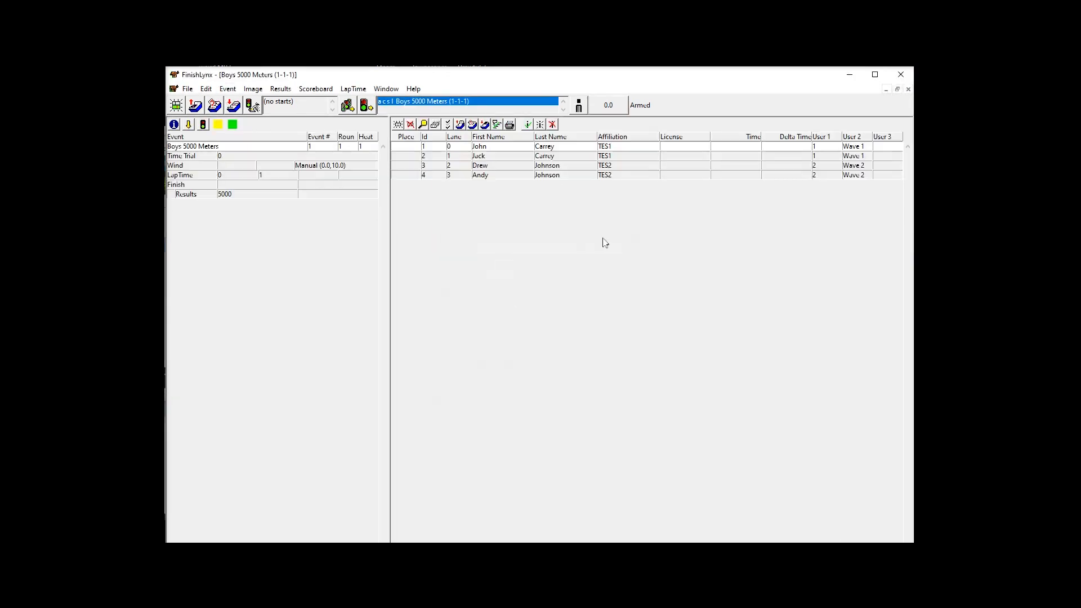
mouse_move(809, 136)
mouse_down()
mouse_move(795, 136)
mouse_move(821, 139)
mouse_up()
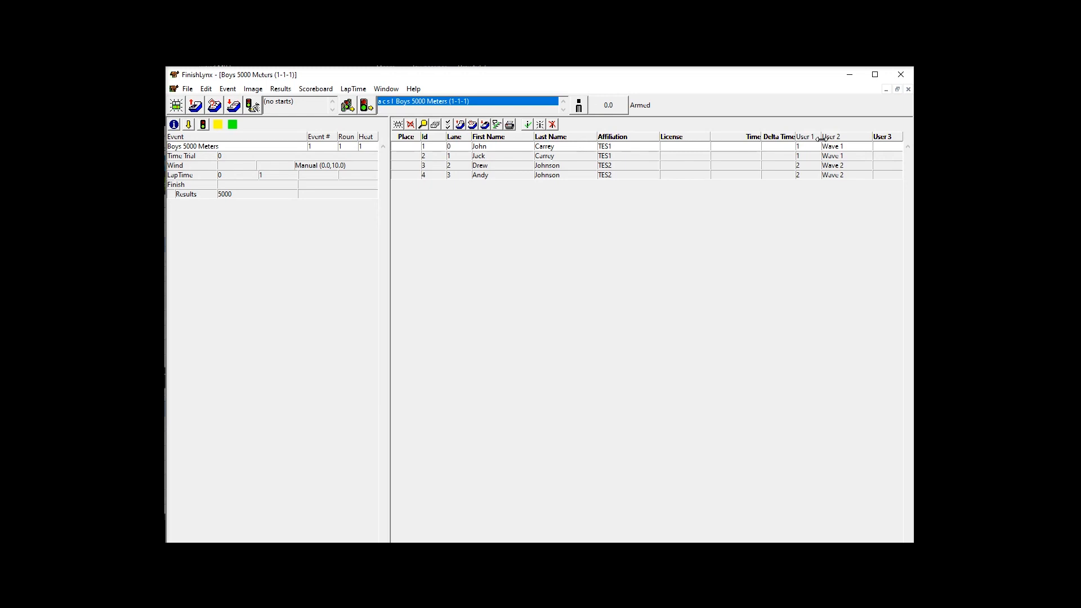
For the athlete with Id 1, set User 2 to Wave 2 and User 1 to 2
click(851, 147)
key(BackSpace)
text(2)
key(Return)
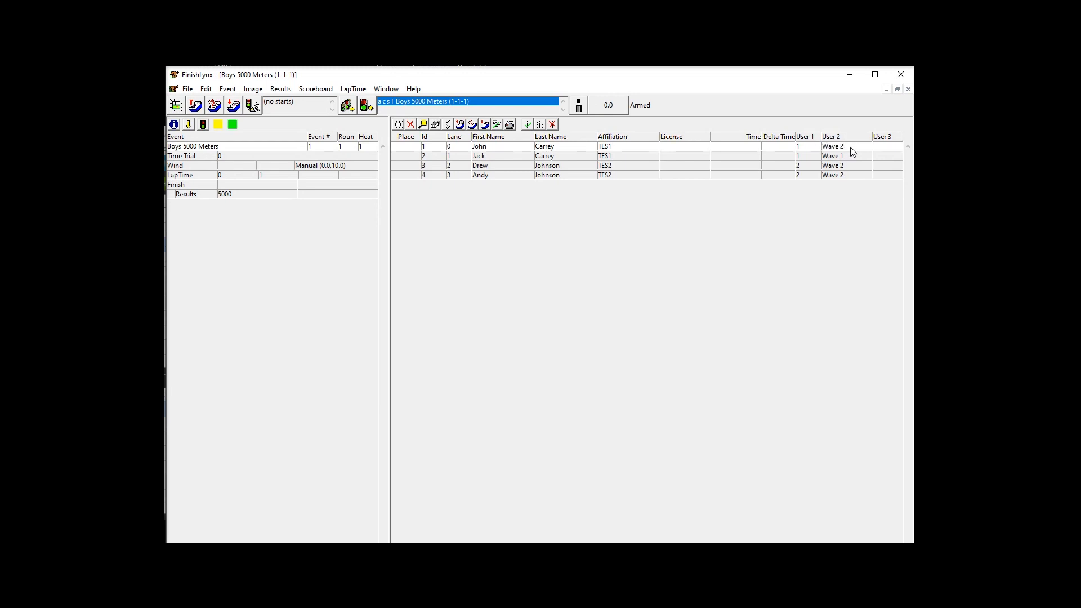
click(814, 145)
key(BackSpace)
text(2)
key(Return)
Enter finish times of 16:00.0, 16:10.0, 16:11.0 and 16:12.00 for the athletes with Ids 1 to 4
click(747, 144)
text(16:00.0)
key(Return)
click(748, 158)
text(16:10.)
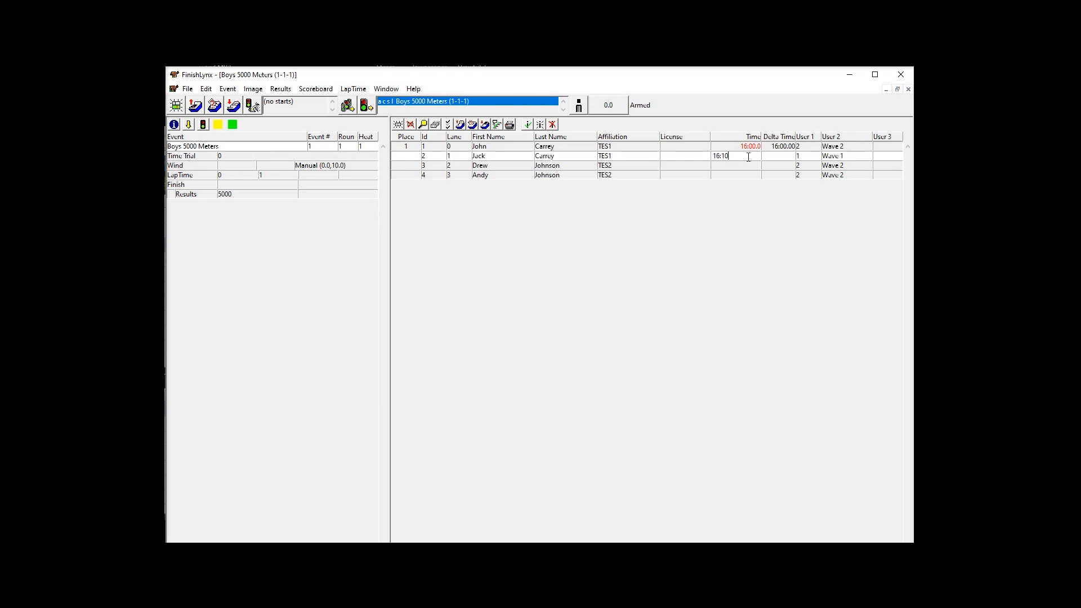
text(0)
key(Return)
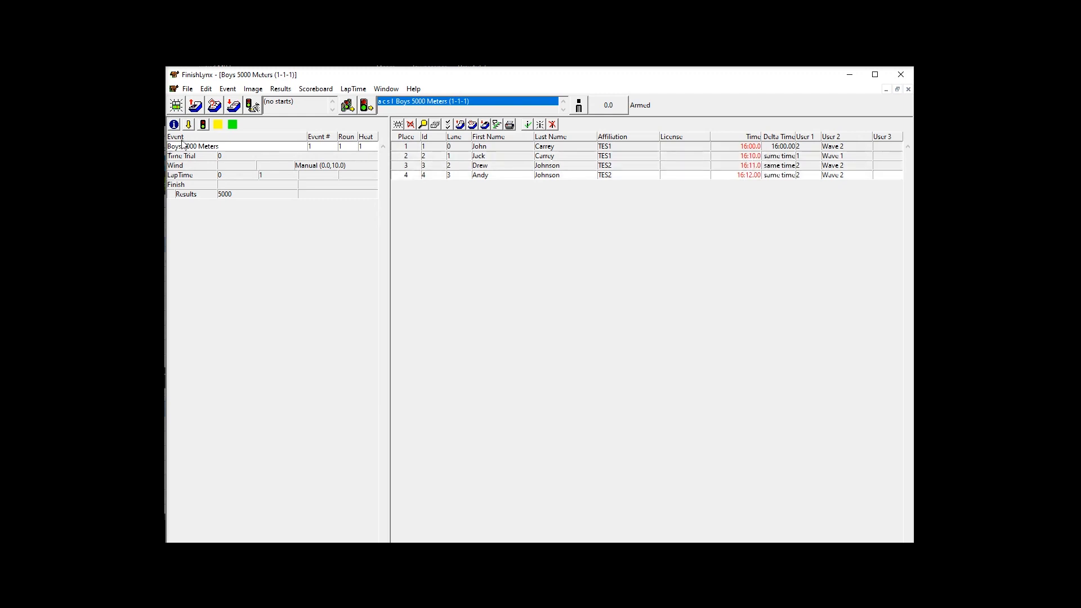
Save the Boys 5000 Meters results as a LIF file
click(187, 90)
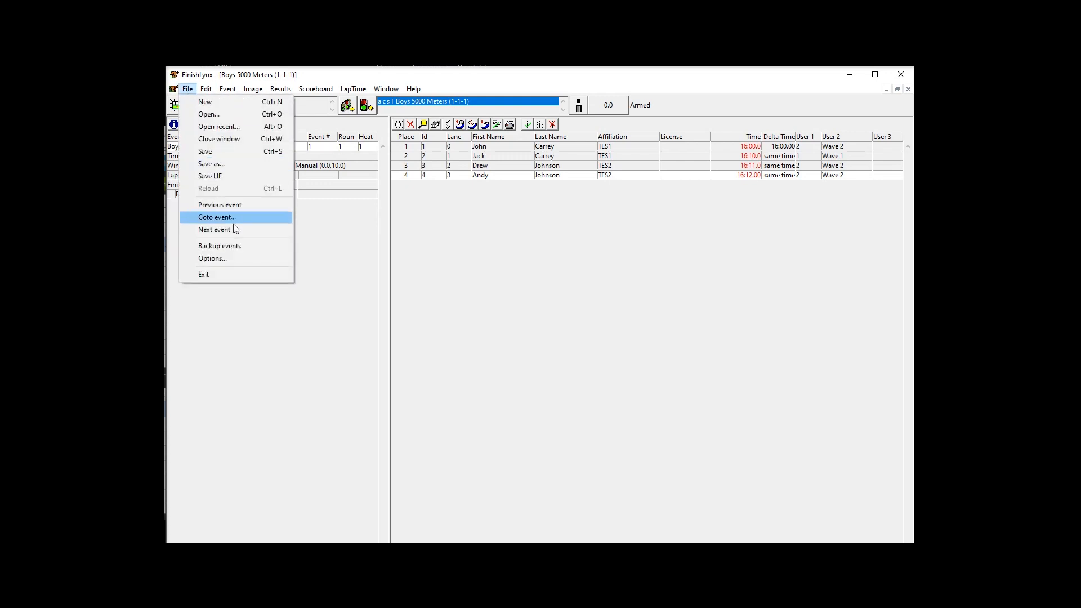
click(227, 178)
click(188, 89)
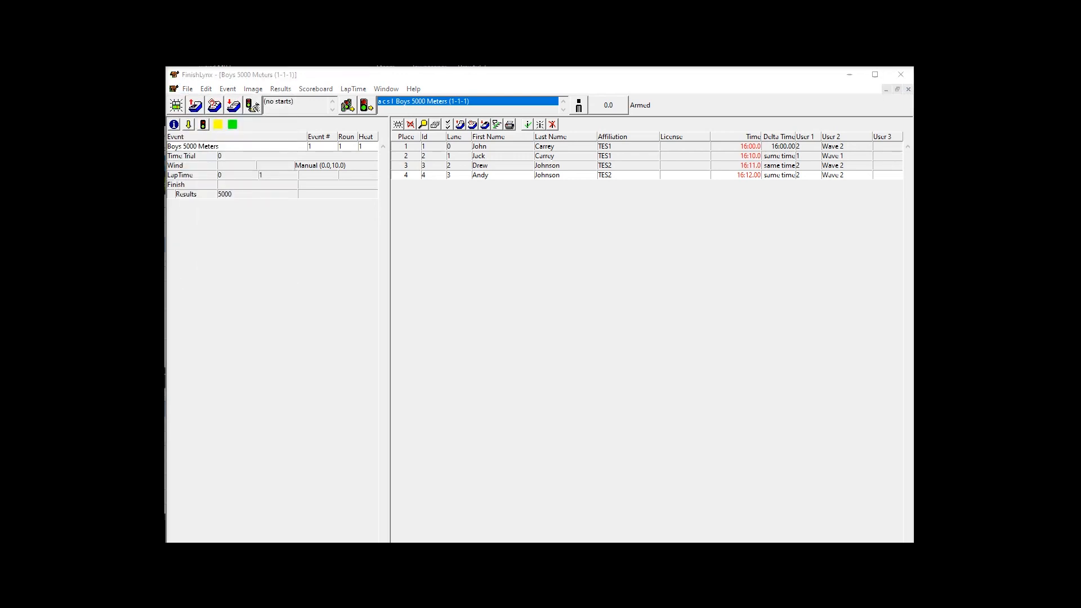
Sort the lynxToday XC Testing folder by date modified and open the 001-1-01 LIF file to examine its wave data
key(alt+Tab)
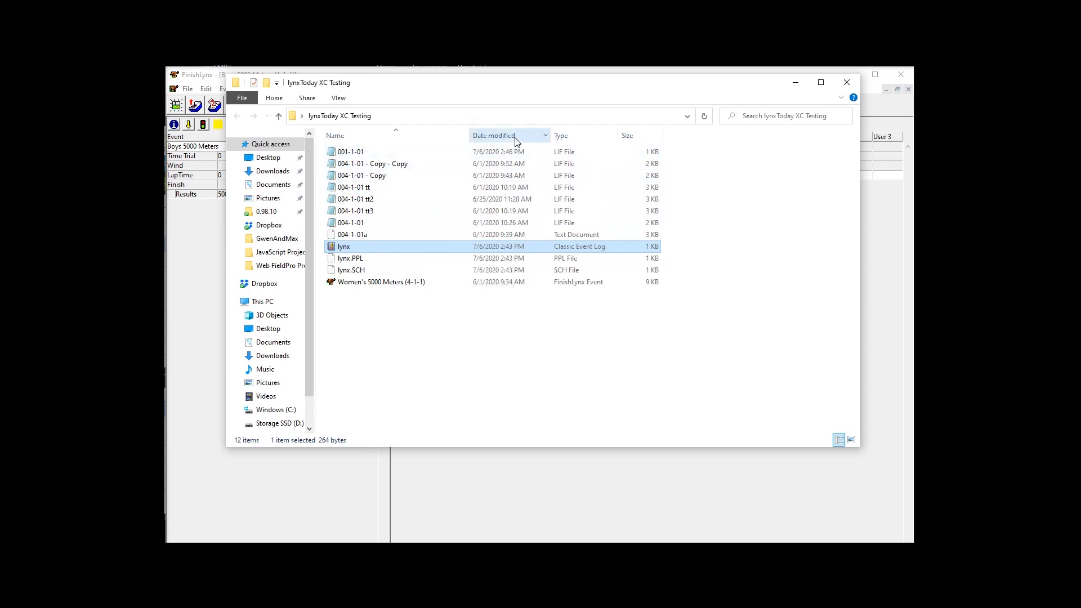
click(475, 146)
click(446, 151)
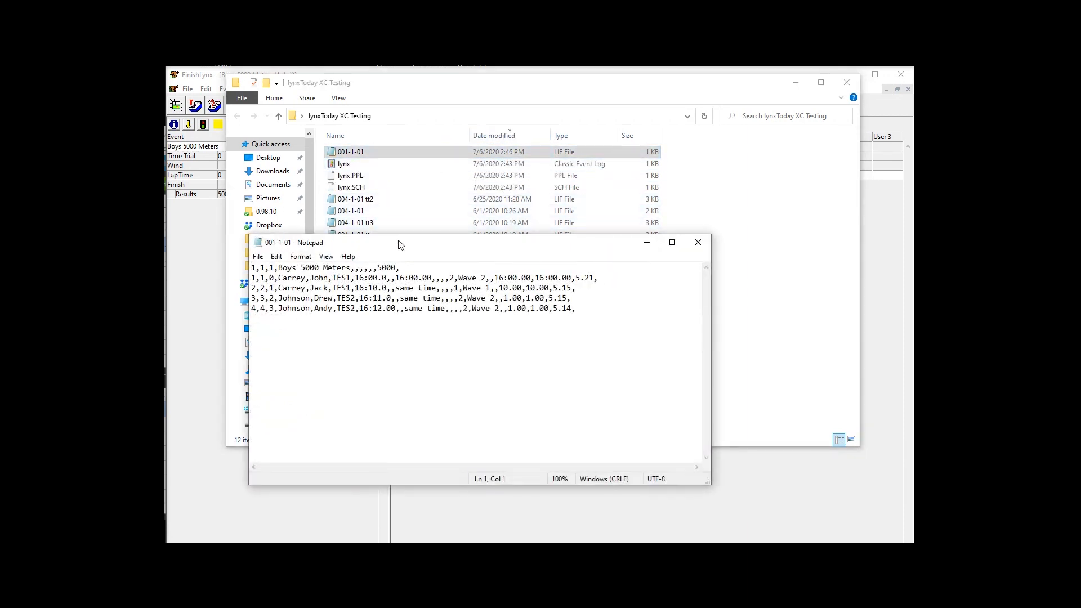
drag(398, 244, 360, 166)
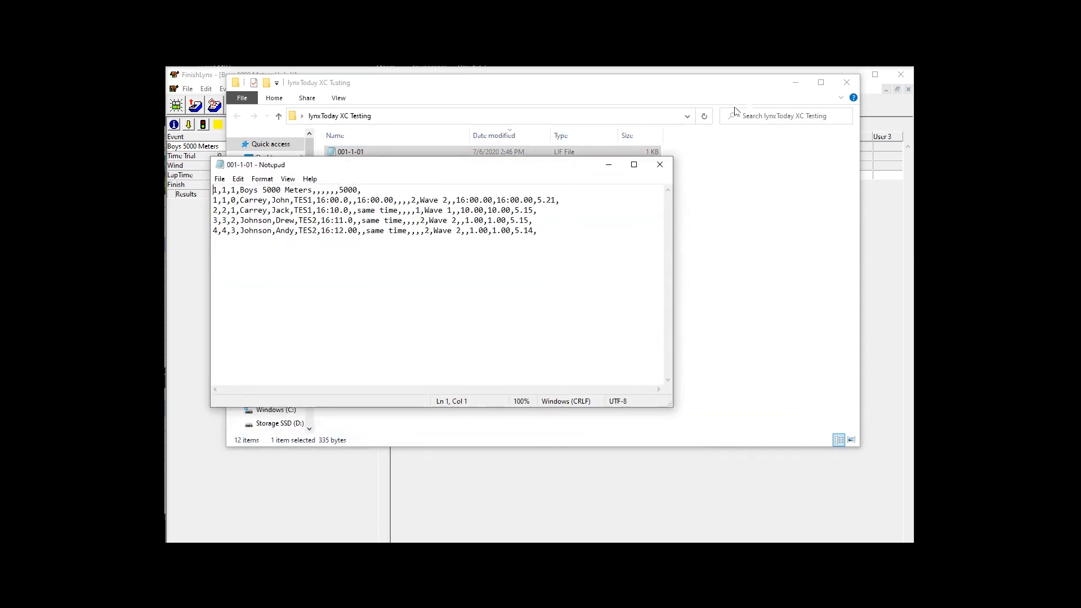
Switch to MeetPro and assign the athlete with competitor number 3 to Wave 2 in the 5000 Meters
click(794, 87)
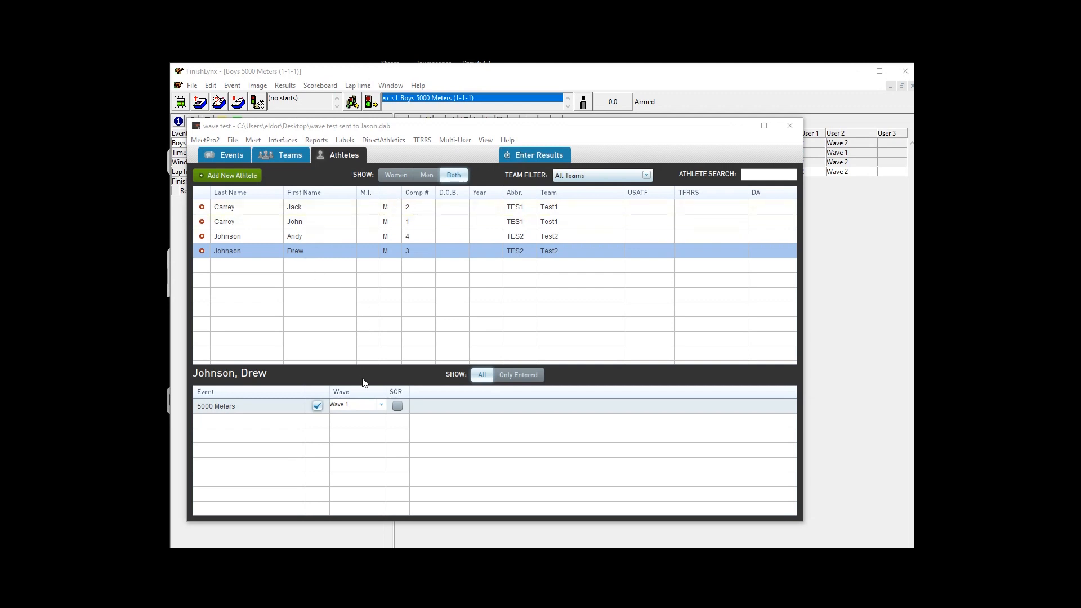
click(380, 406)
click(353, 428)
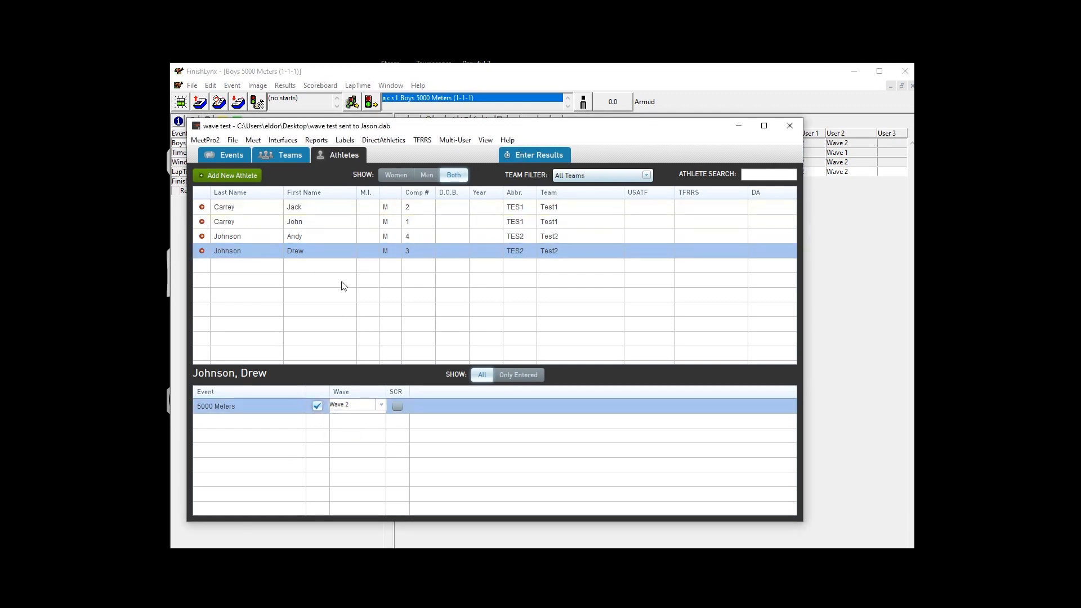
Check the wave of the athlete with competitor number 4 and view the Entries By Event PDF report with wave assignments
click(331, 227)
click(330, 231)
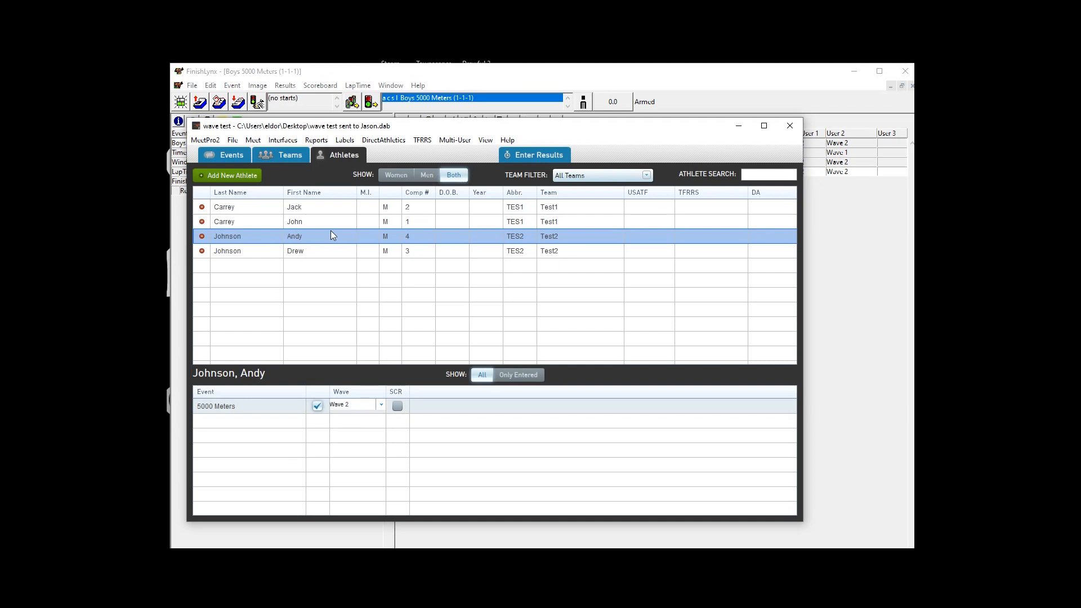
click(316, 140)
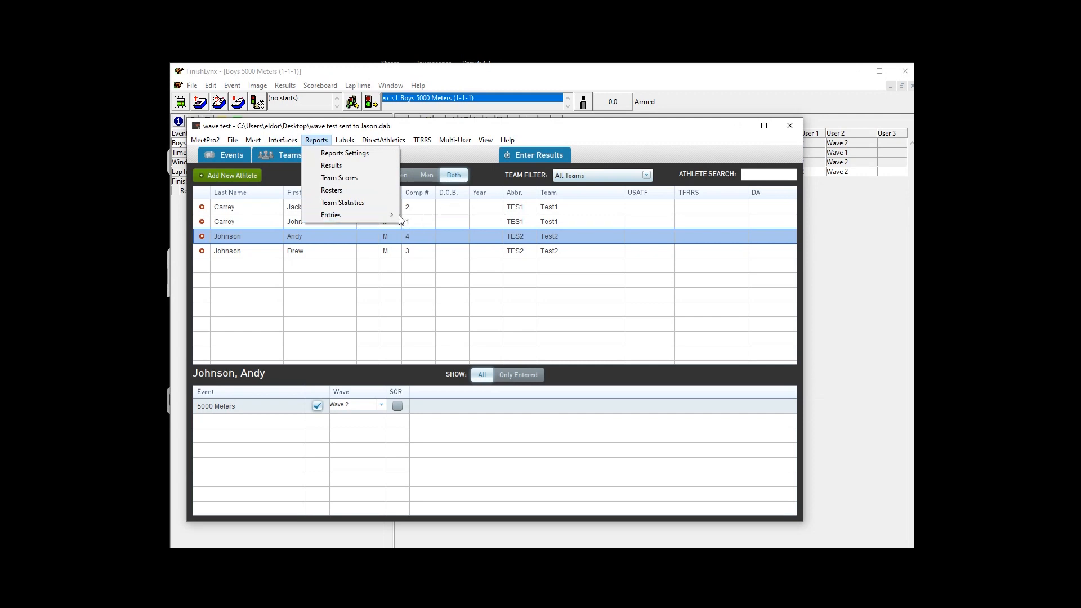
click(444, 214)
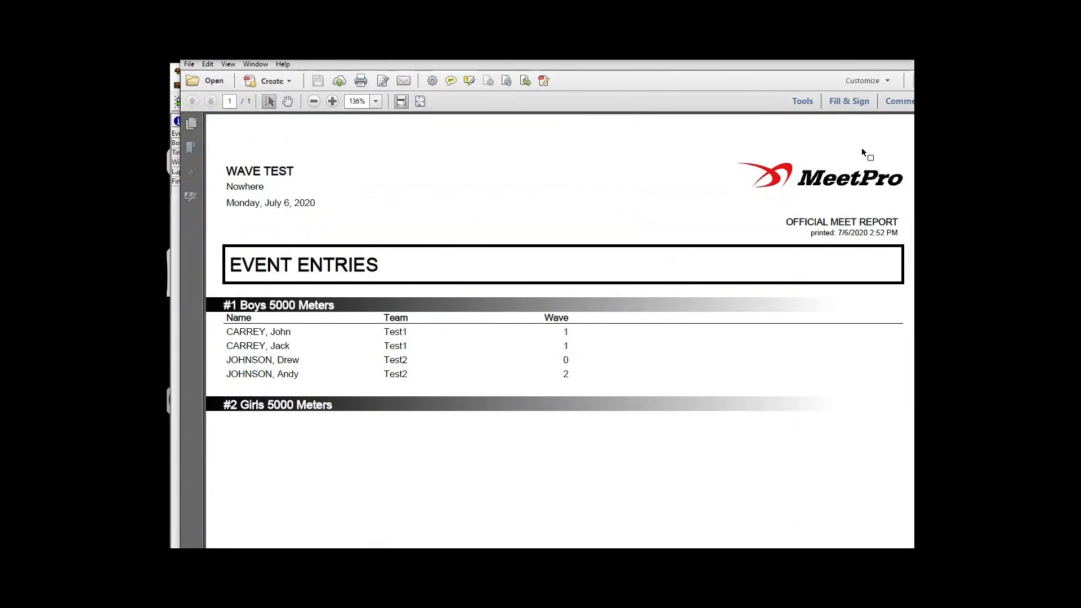
click(918, 52)
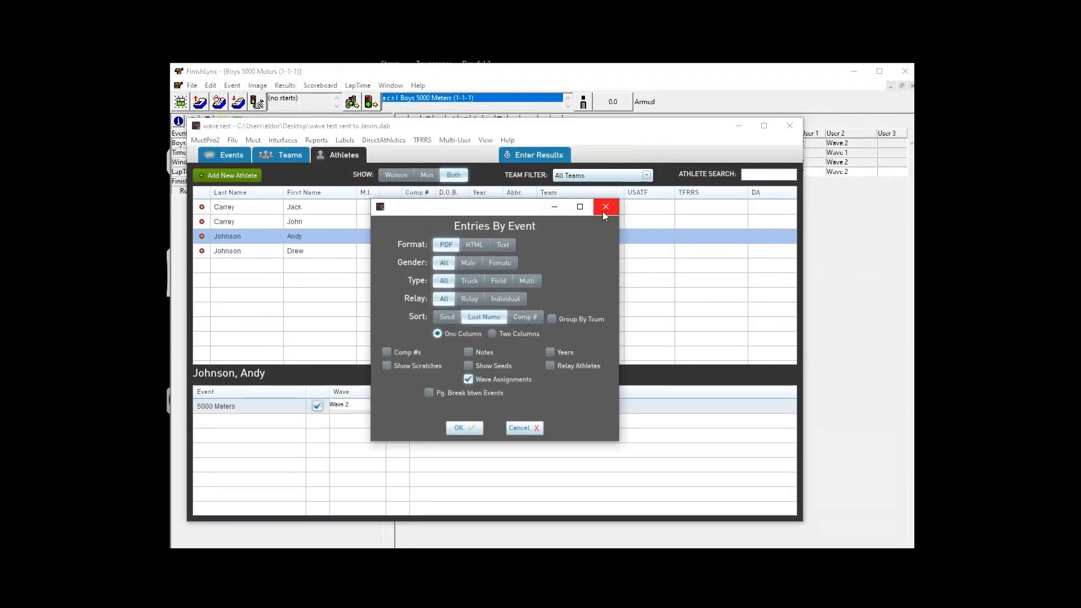
click(603, 211)
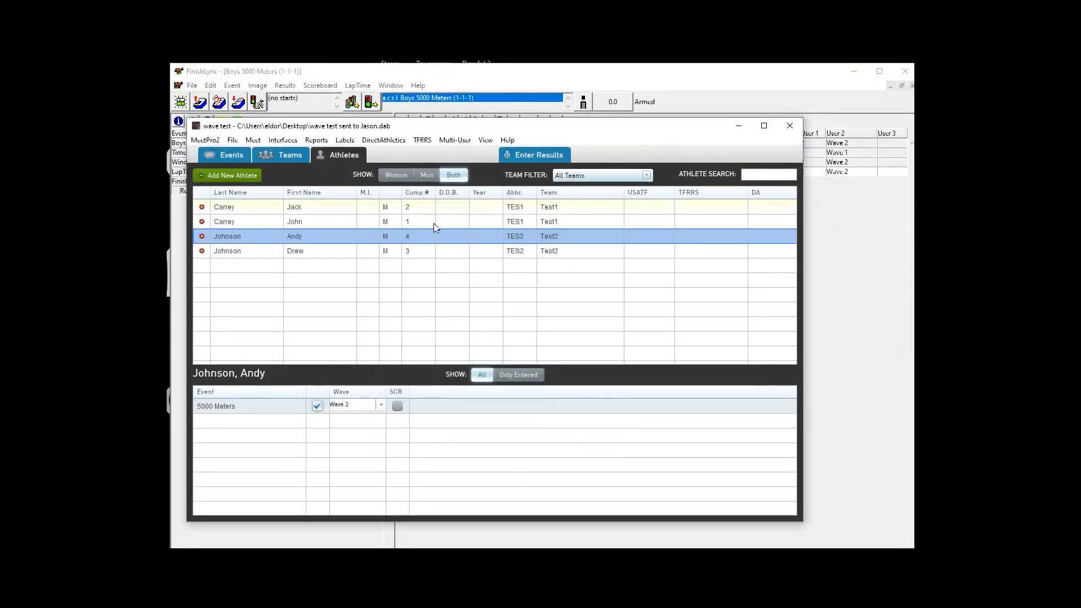
Review the 5000 Meters wave setting of each listed athlete, from competitor number 3 up to number 2
click(310, 249)
click(313, 234)
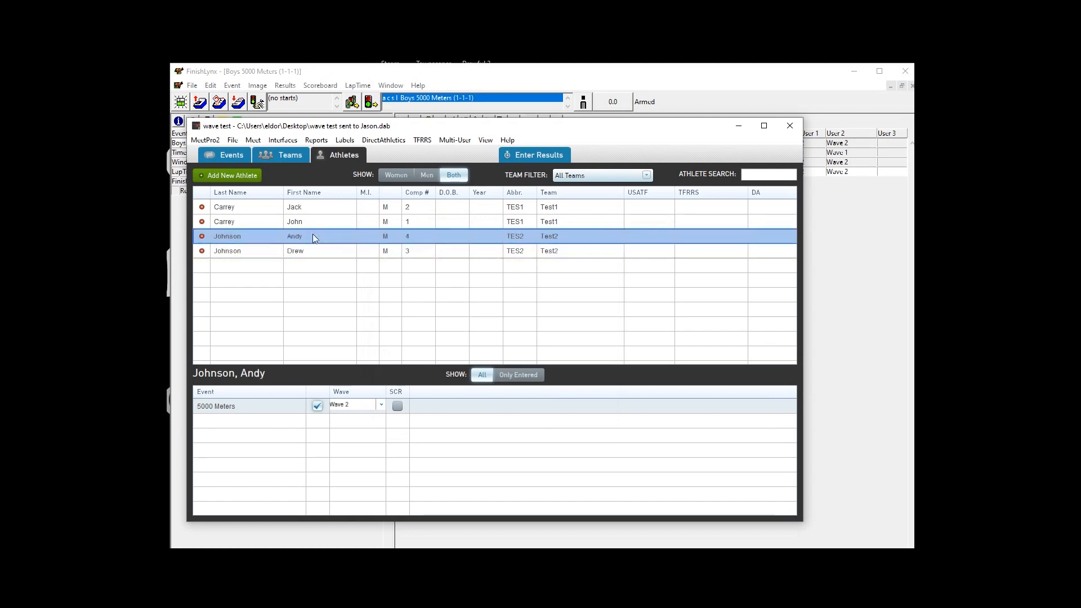
click(313, 219)
click(316, 209)
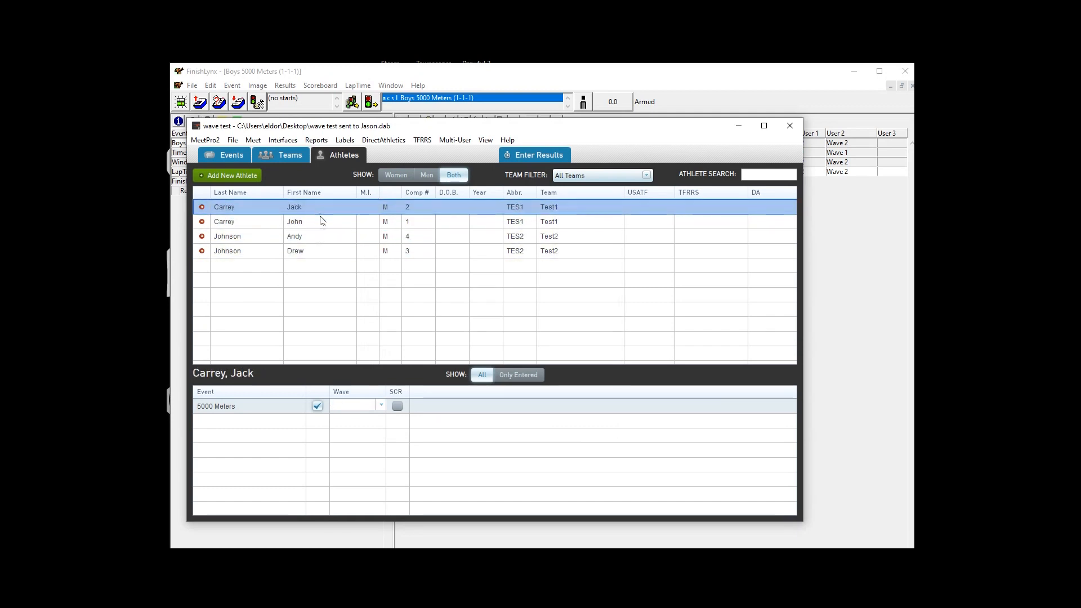
Get the Boys 5000 Meters results from Lynx and compare them with the wave data in the 001-1-01 file
click(549, 155)
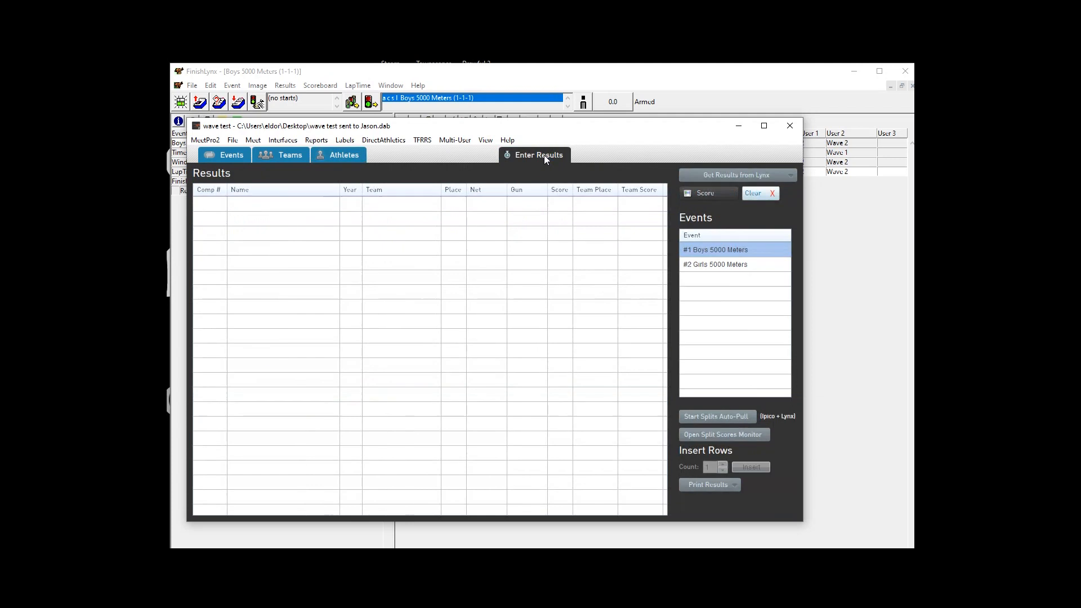
click(730, 174)
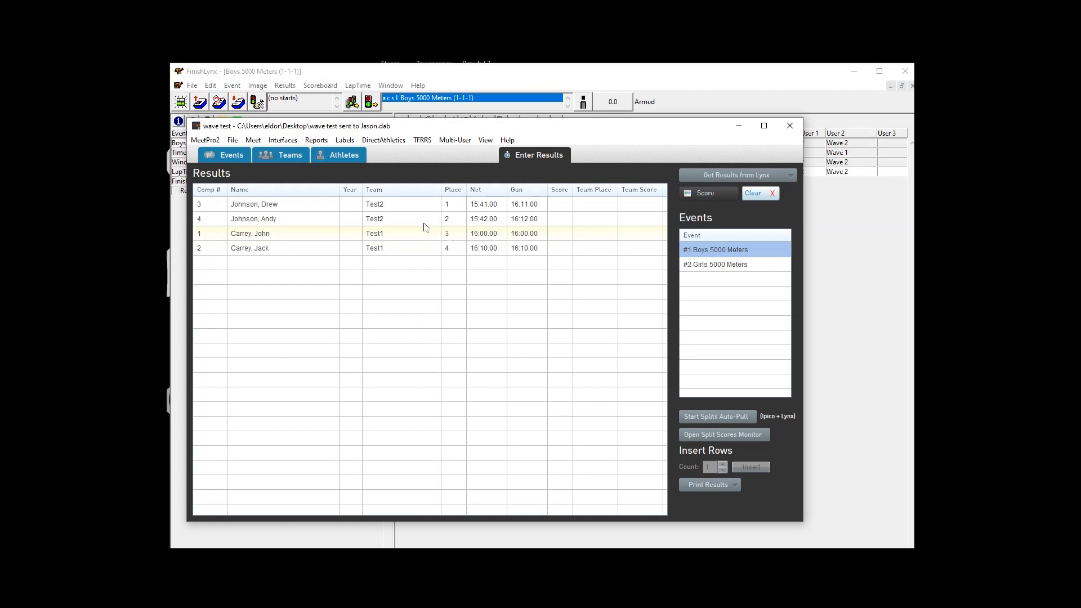
key(alt+Tab)
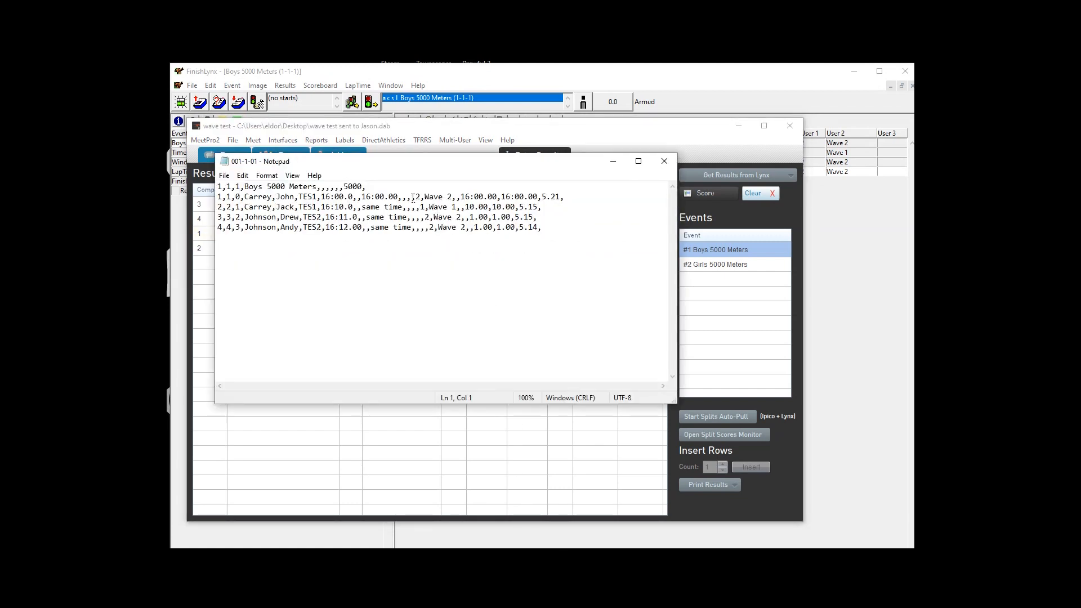
drag(448, 166, 352, 294)
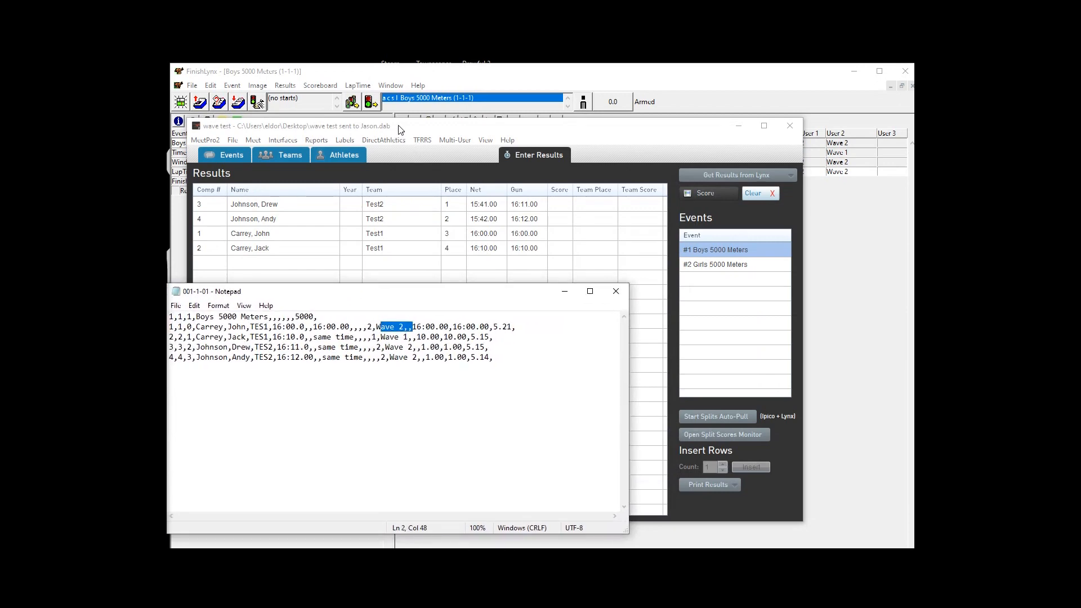
drag(397, 126, 458, 167)
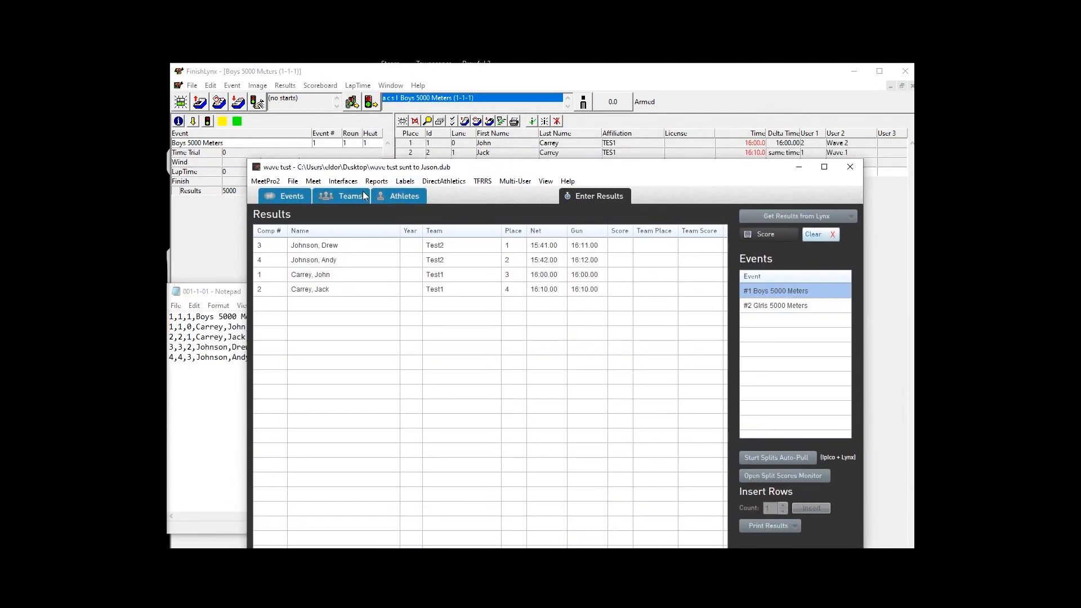
Assign the athlete with competitor number 1 to Wave 2 in the 5000 Meters and get the Boys results from Lynx again
click(394, 198)
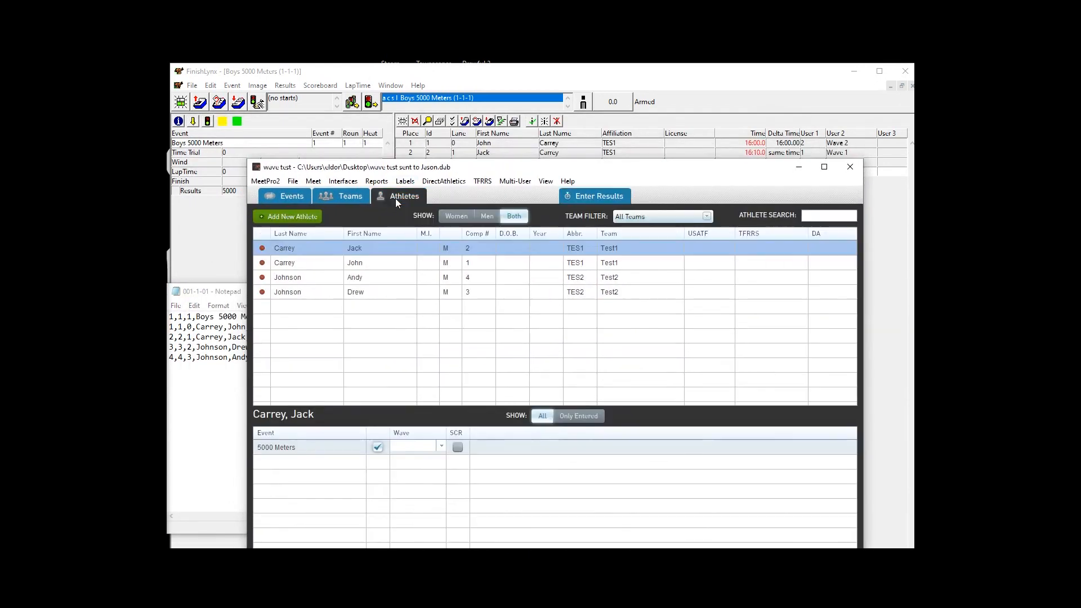
click(357, 265)
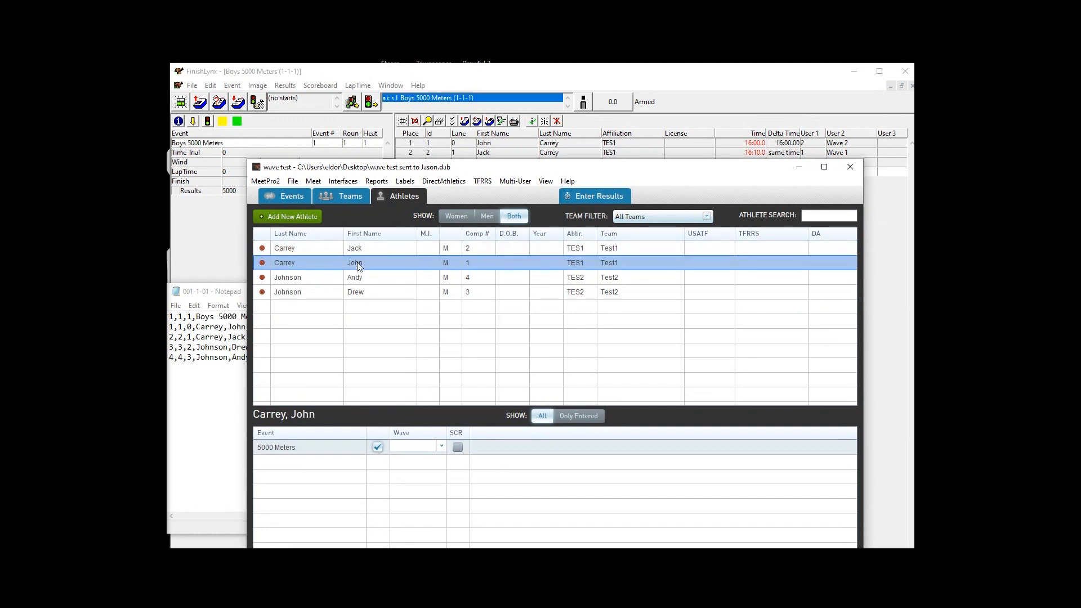
click(439, 447)
click(416, 469)
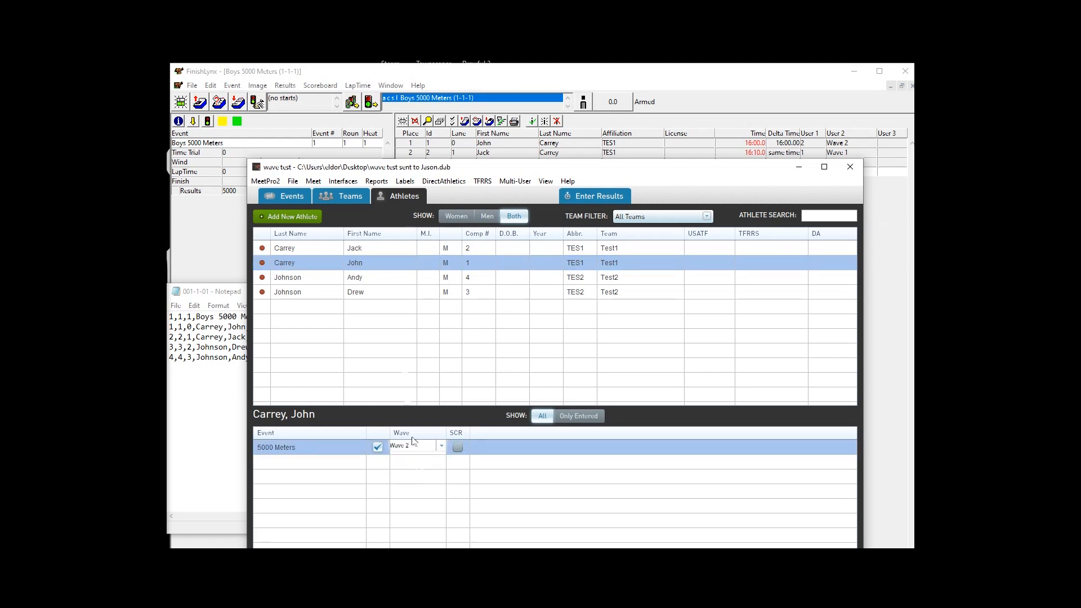
click(583, 197)
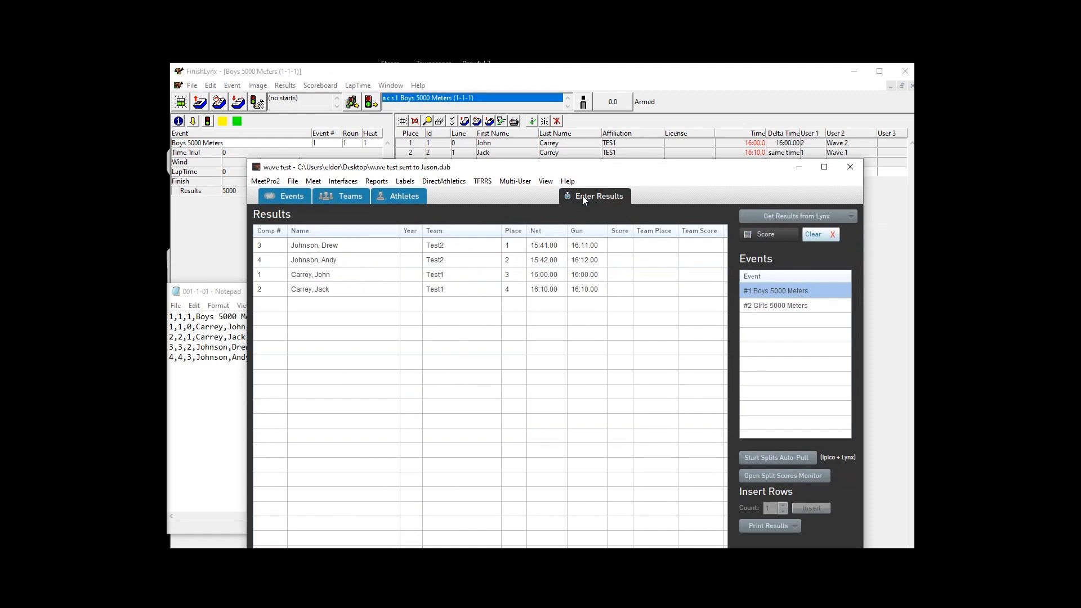
click(748, 218)
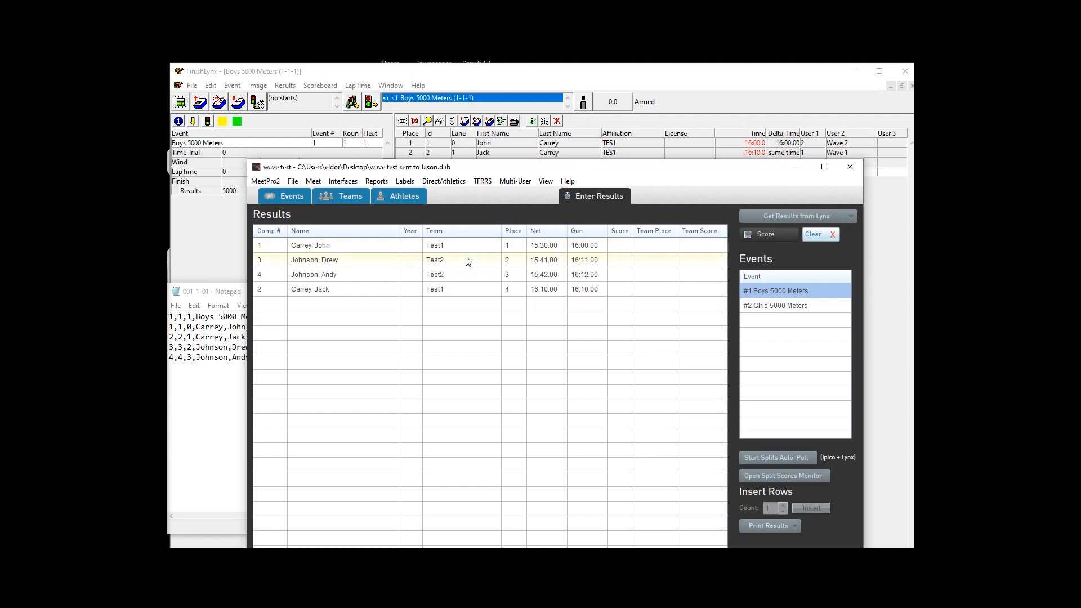
Examine the athletes' finish times in the 001-1-01 LIF file and return to the MeetPro results
click(230, 307)
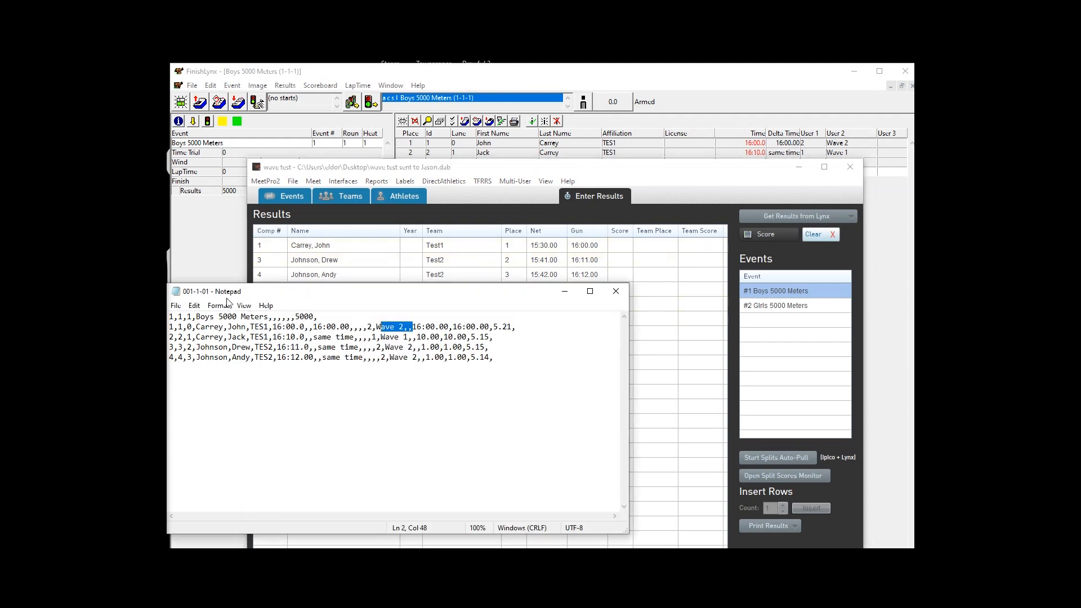
drag(273, 327, 305, 338)
click(282, 347)
drag(282, 358, 295, 361)
click(664, 175)
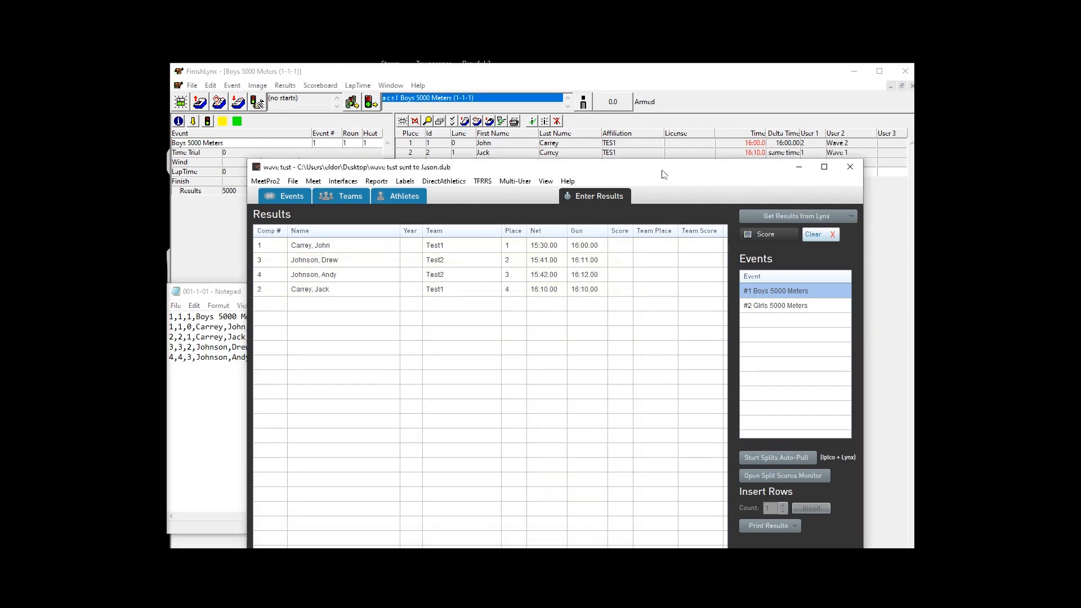
Compare the Boys 5000 Meters results across FinishLynx, the 001-1-01 LIF file and MeetPro
click(851, 166)
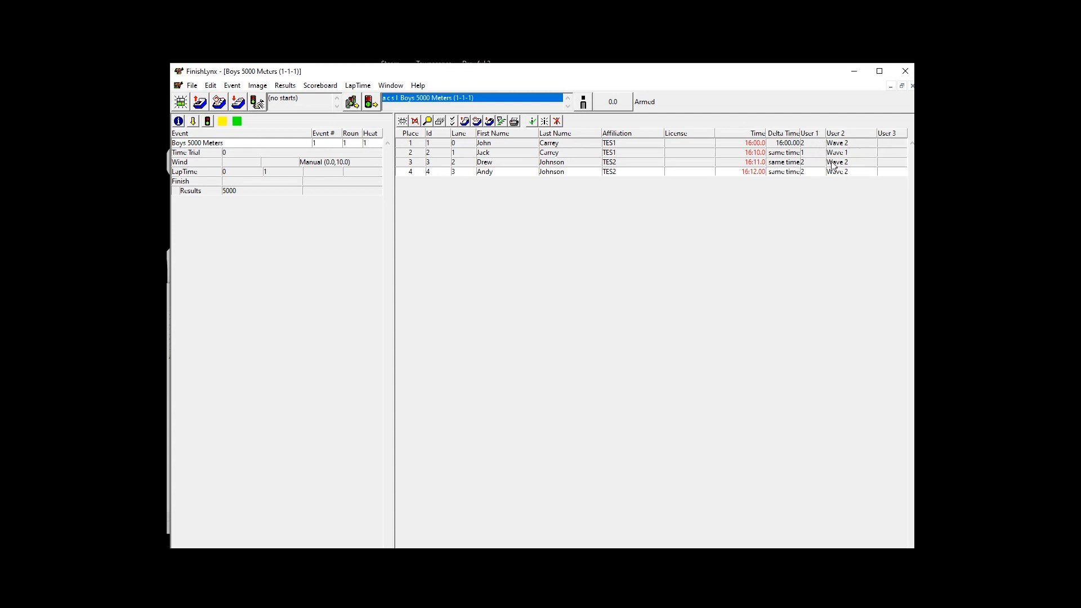
key(alt+Tab)
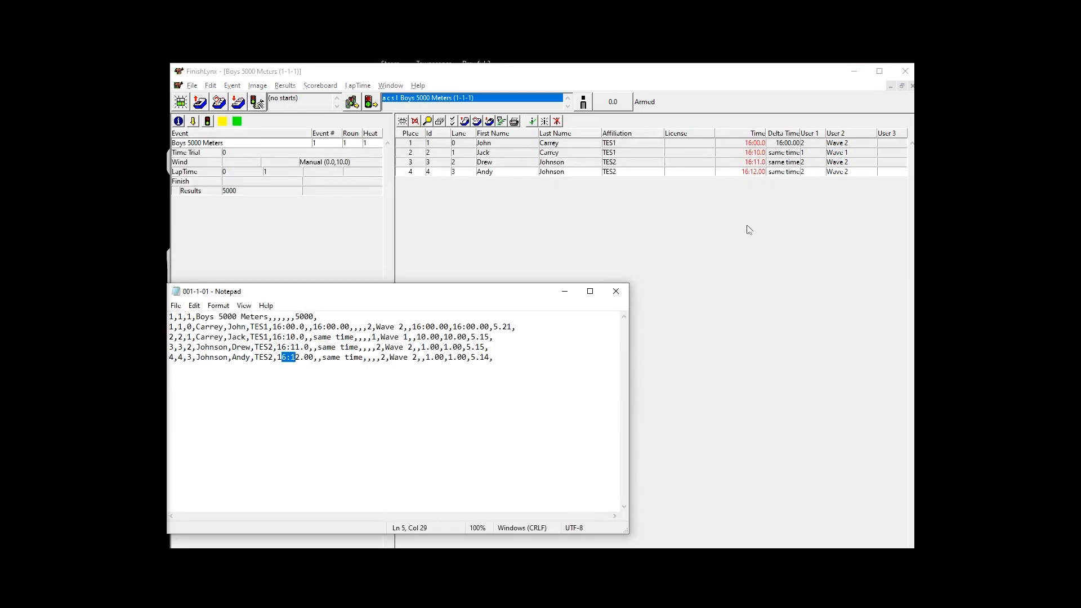
drag(534, 300, 647, 215)
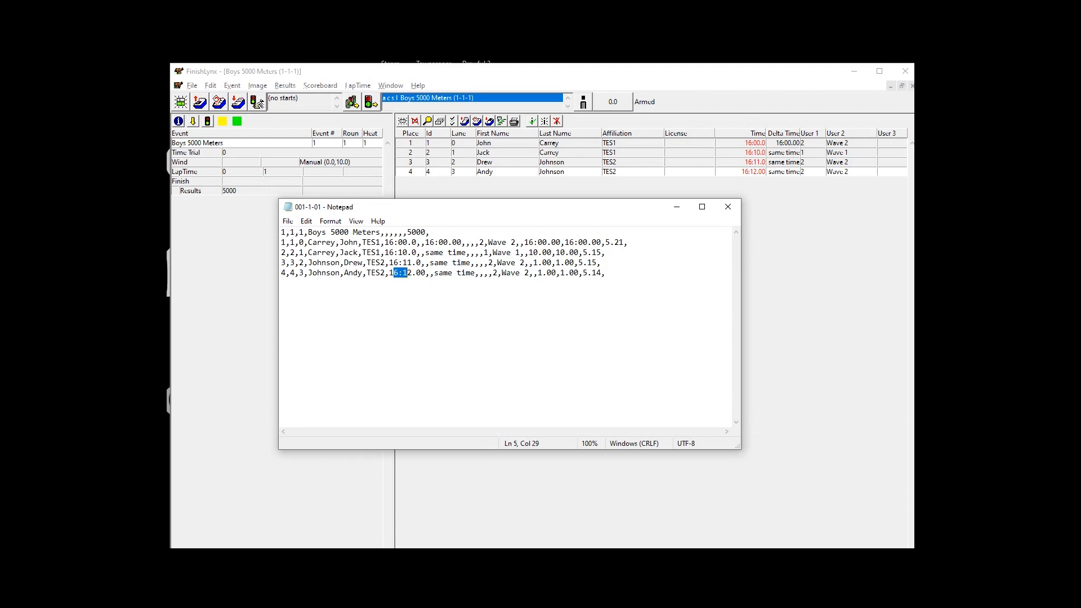
key(alt+Tab)
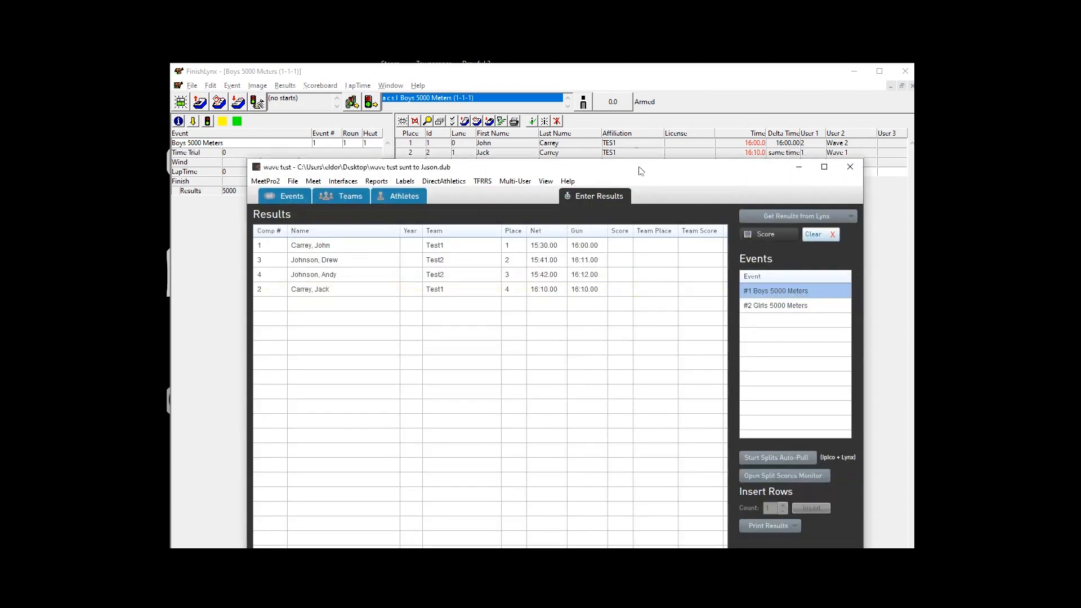
drag(641, 168, 635, 128)
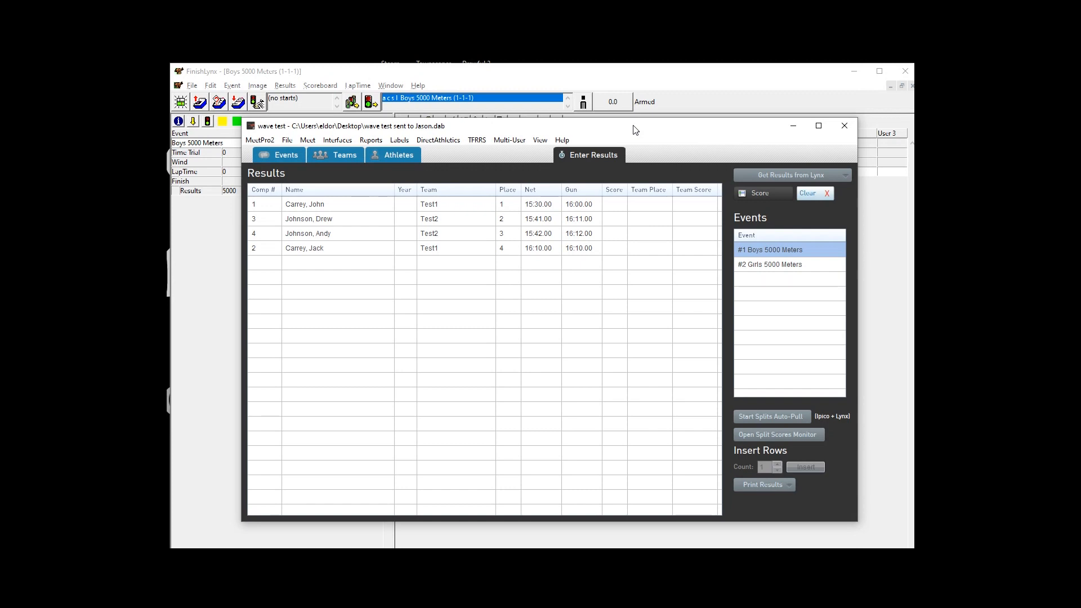
Switch to the 001-1-01 LIF file over FinishLynx and examine the wave number and wave name fields of the athletes
click(867, 202)
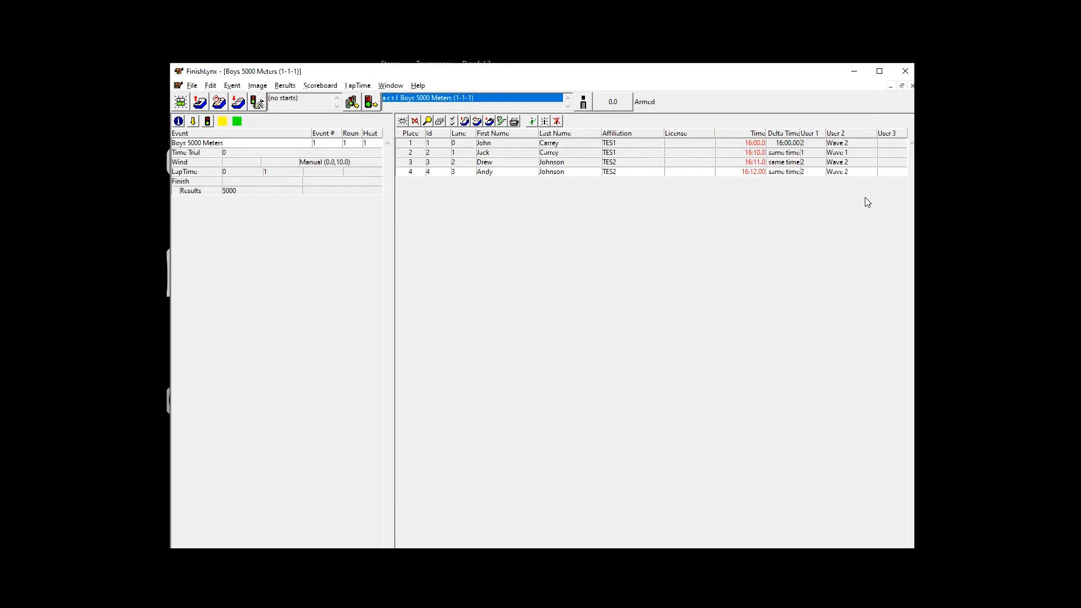
key(alt+Tab)
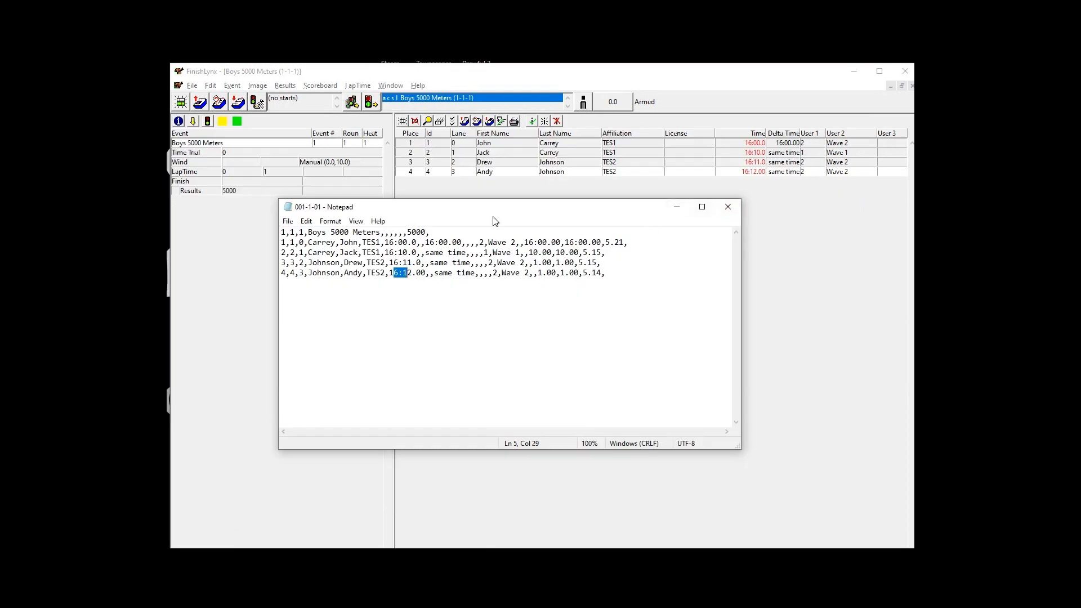
drag(496, 211, 567, 209)
drag(542, 249, 595, 270)
click(588, 259)
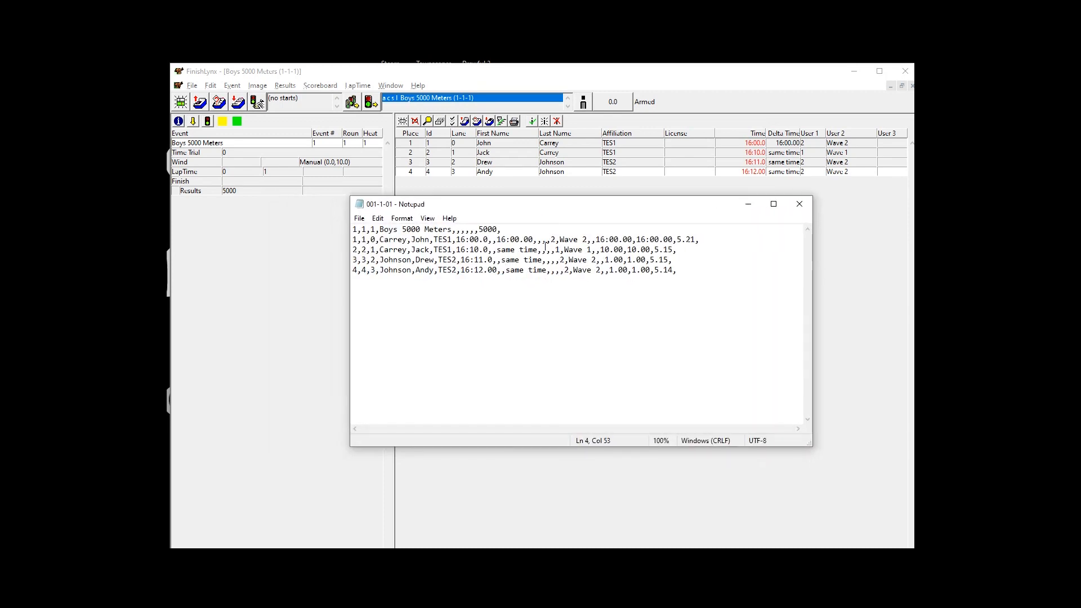